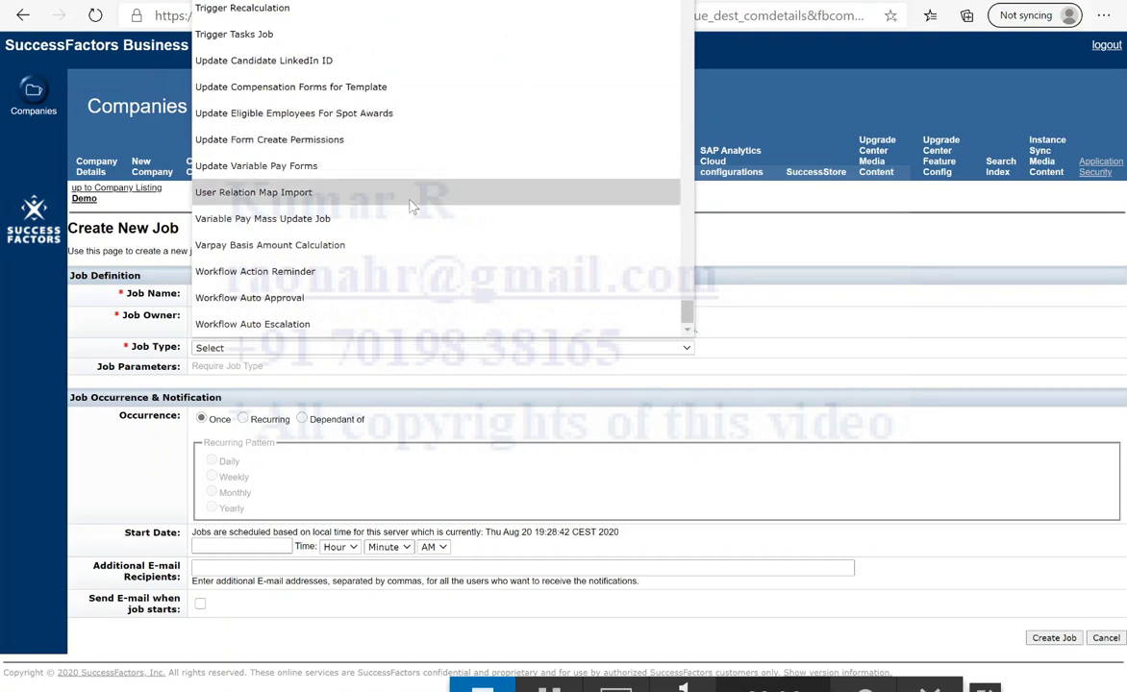
Set the new job's type to Synchronize Business Configuration
{"action": "scroll", "coordinate": [412, 207], "scroll_direction": "up", "scroll_amount": 5}
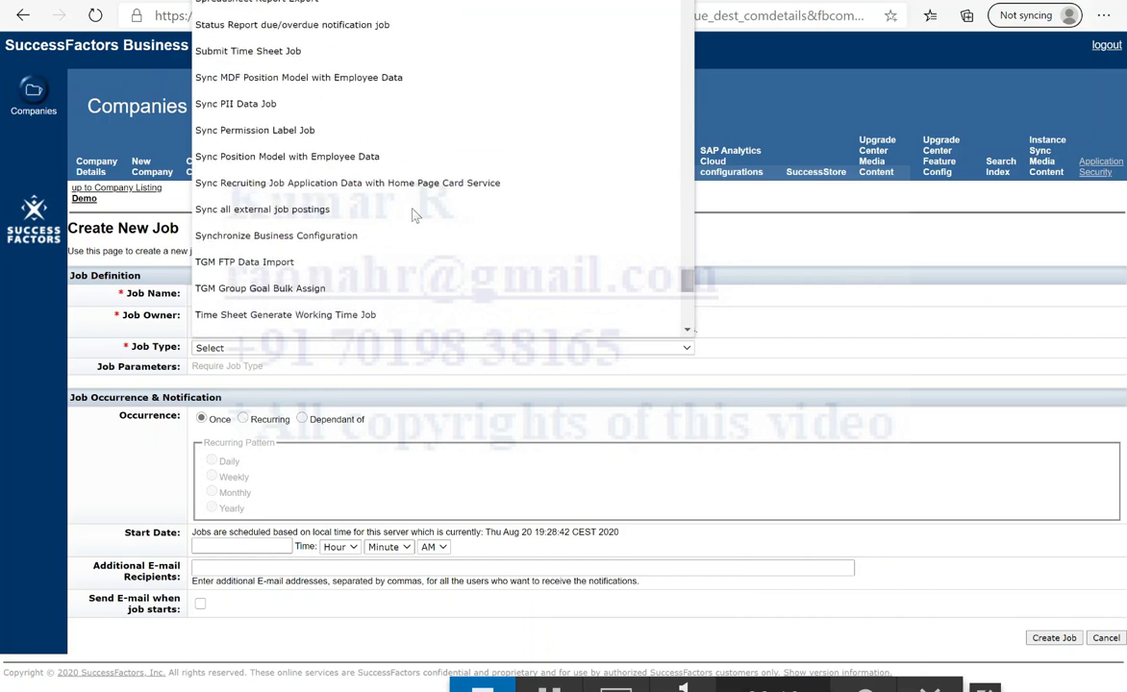
{"action": "left_click", "coordinate": [241, 236]}
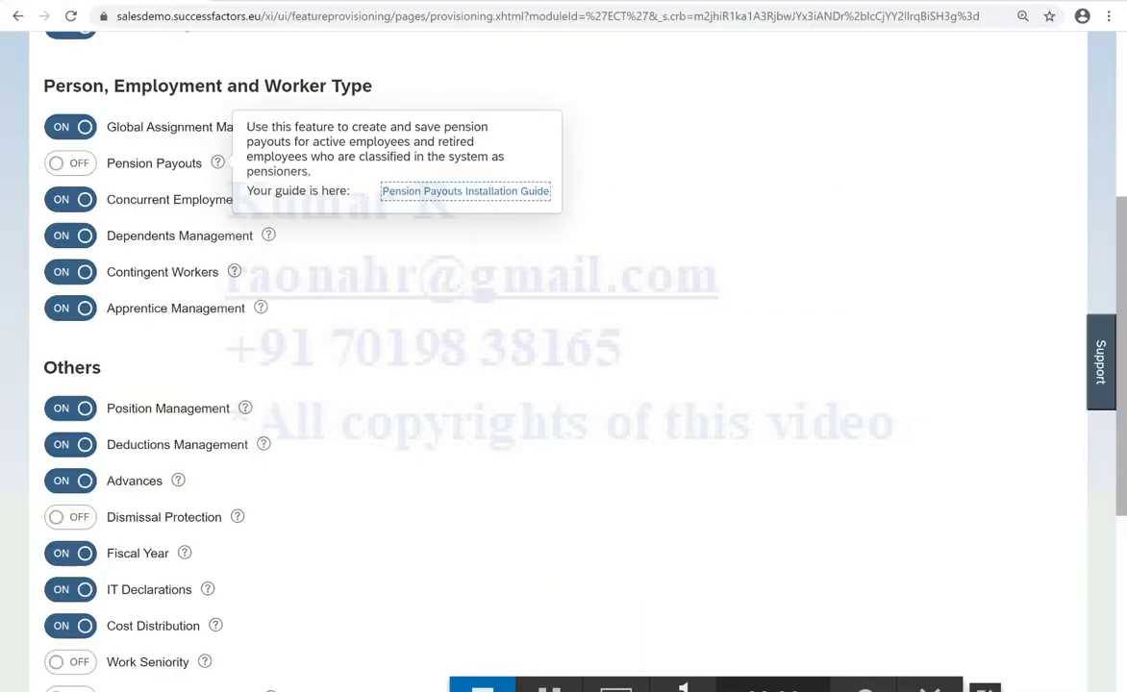
Go from the Manage Employee Central Settings page to the Admin Center
{"action": "scroll", "coordinate": [625, 405], "scroll_direction": "up", "scroll_amount": 4}
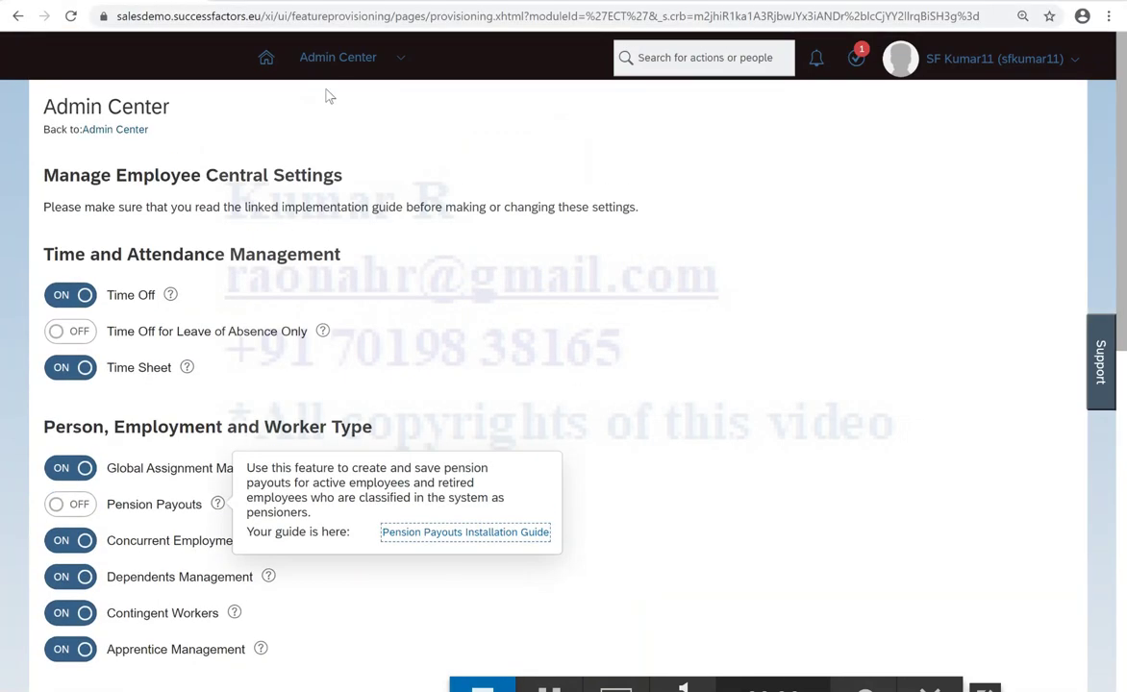
{"action": "left_click", "coordinate": [338, 56]}
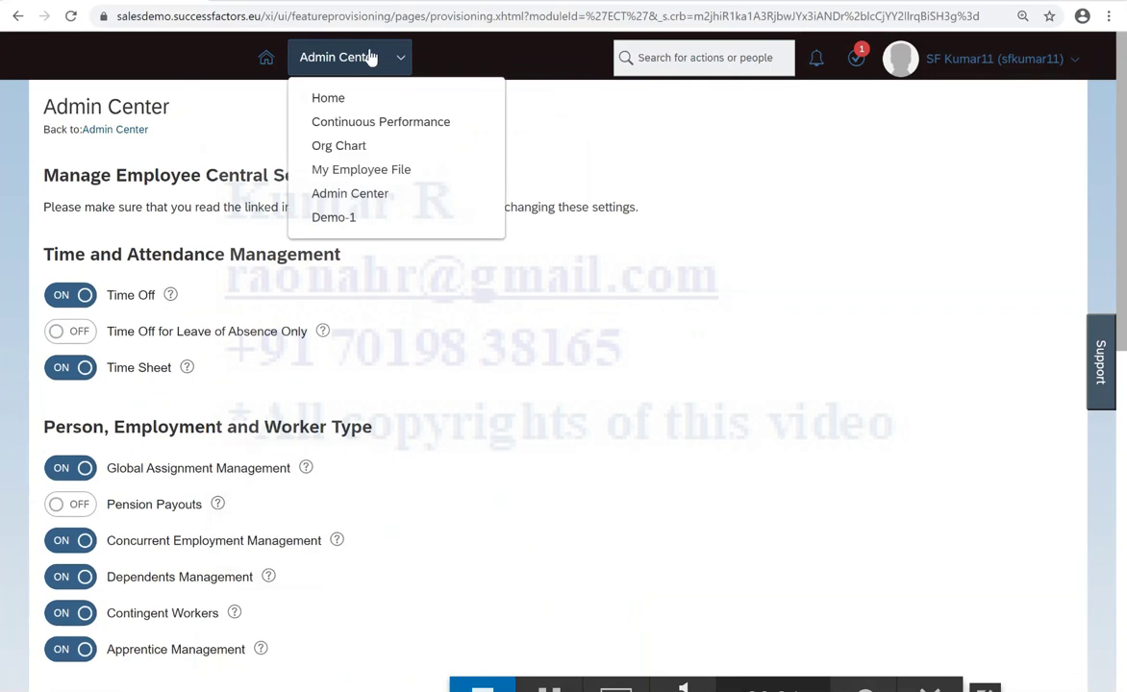
{"action": "left_click", "coordinate": [358, 198]}
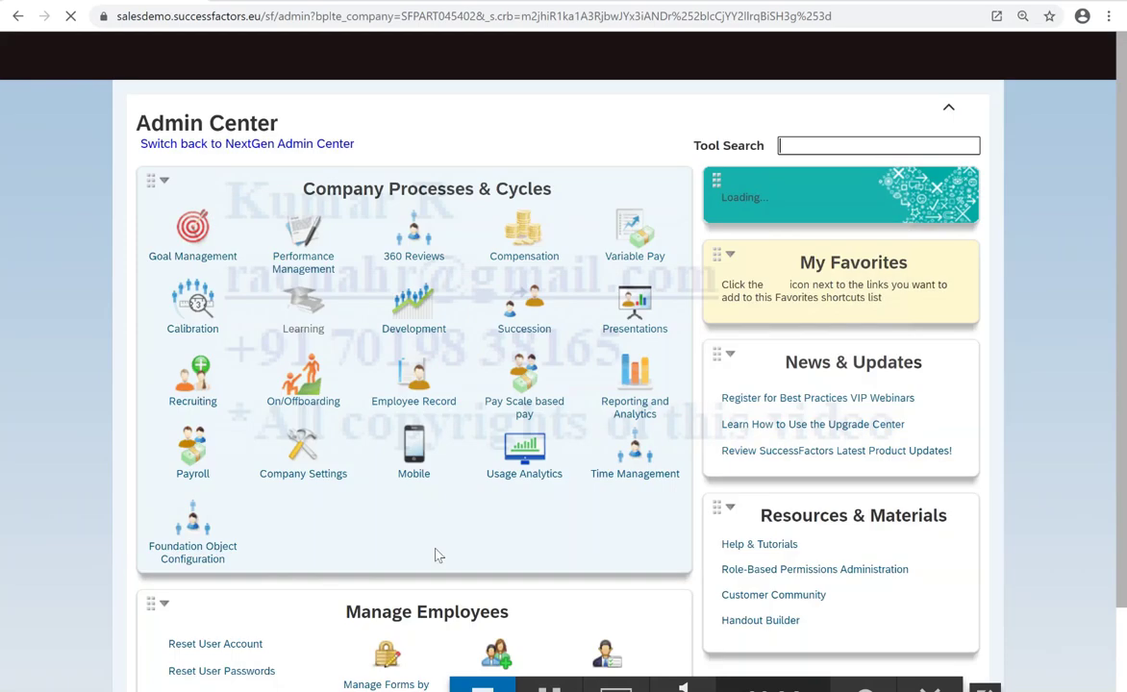
Look through the tools available under Company Settings in the Admin Center
{"action": "left_click", "coordinate": [324, 458]}
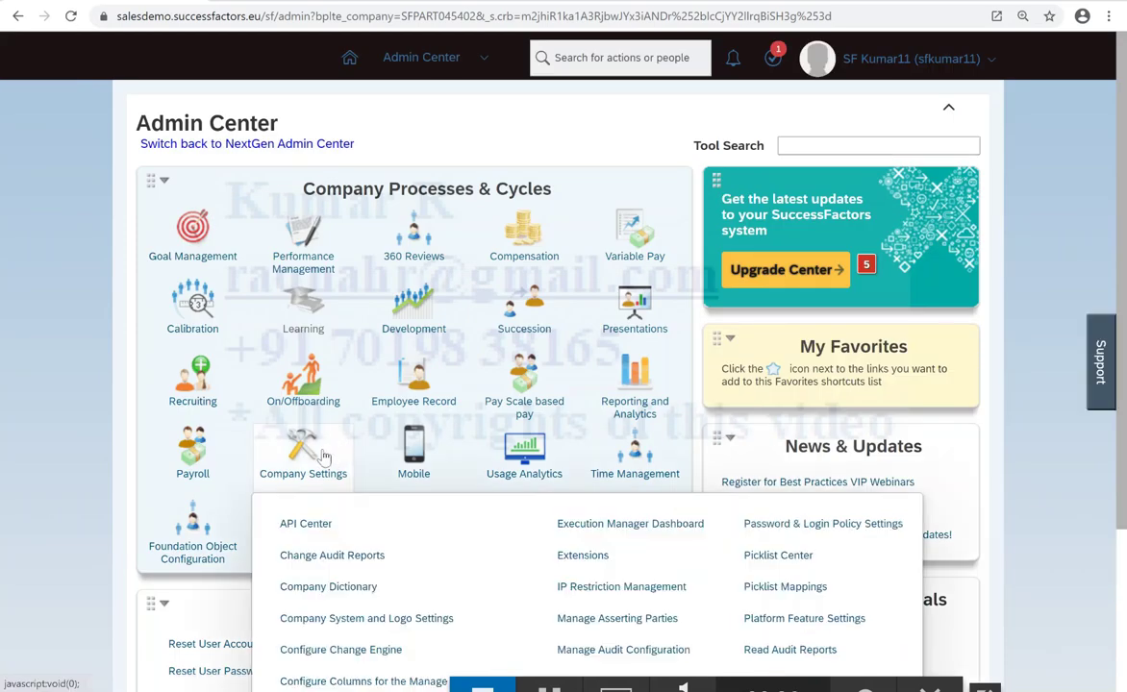
{"action": "scroll", "coordinate": [324, 457], "scroll_direction": "down", "scroll_amount": 3}
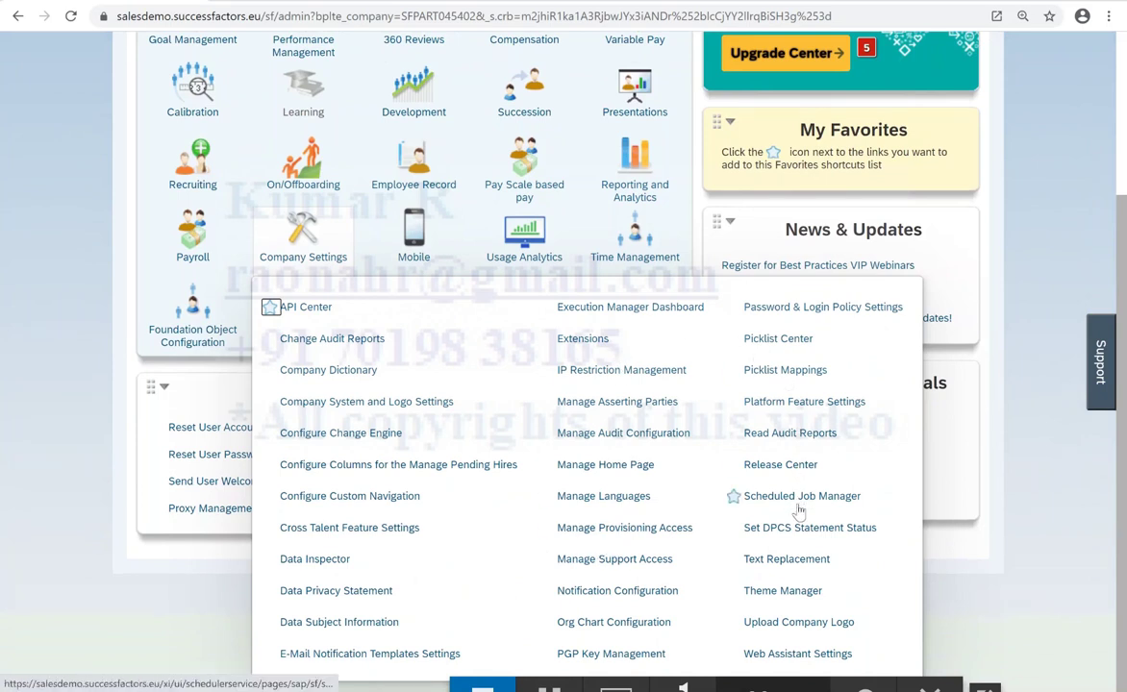
{"action": "scroll", "coordinate": [455, 237], "scroll_direction": "up", "scroll_amount": 2}
{"action": "mouse_move", "coordinate": [428, 305]}
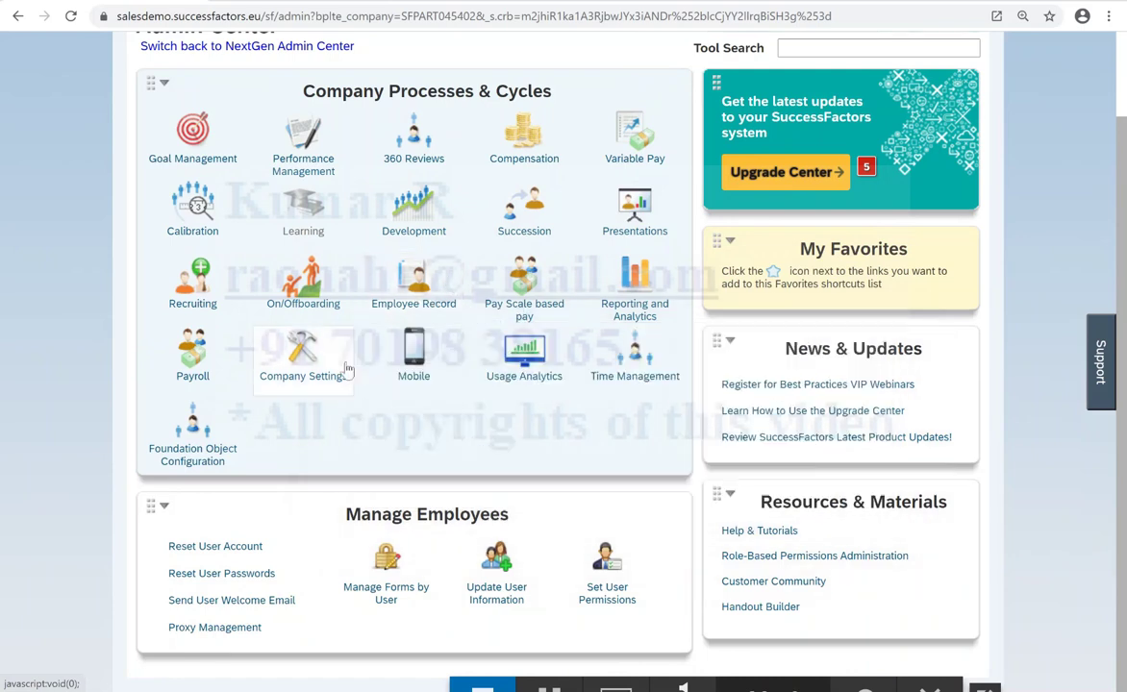
{"action": "mouse_move", "coordinate": [377, 318]}
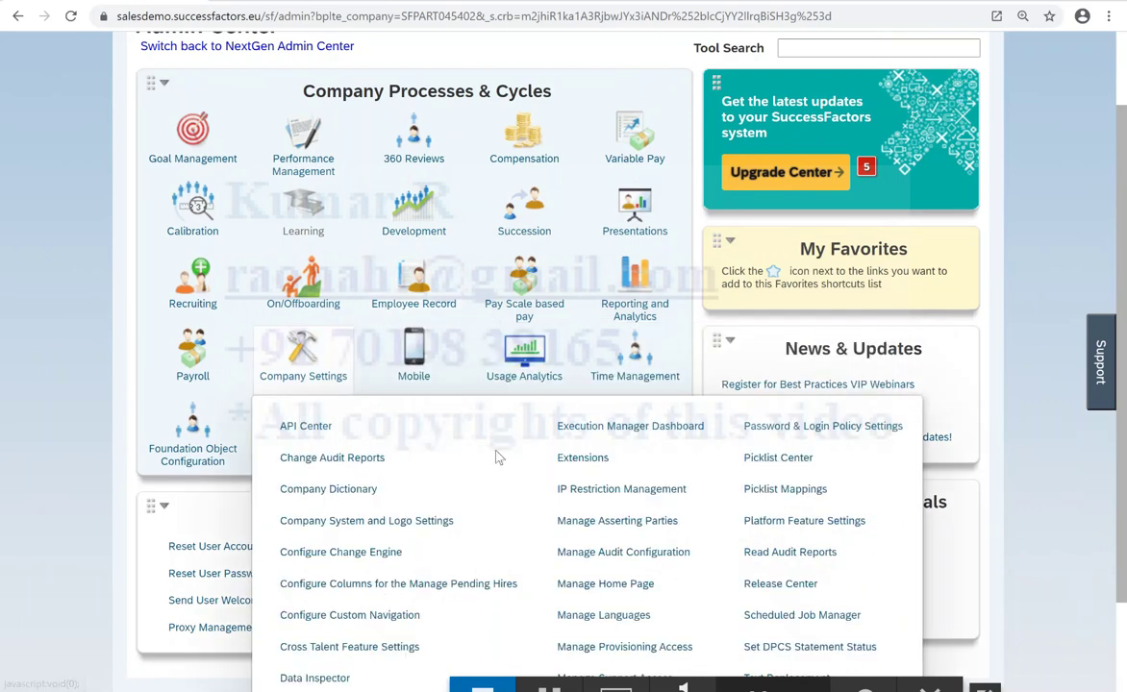
{"action": "mouse_move", "coordinate": [193, 433]}
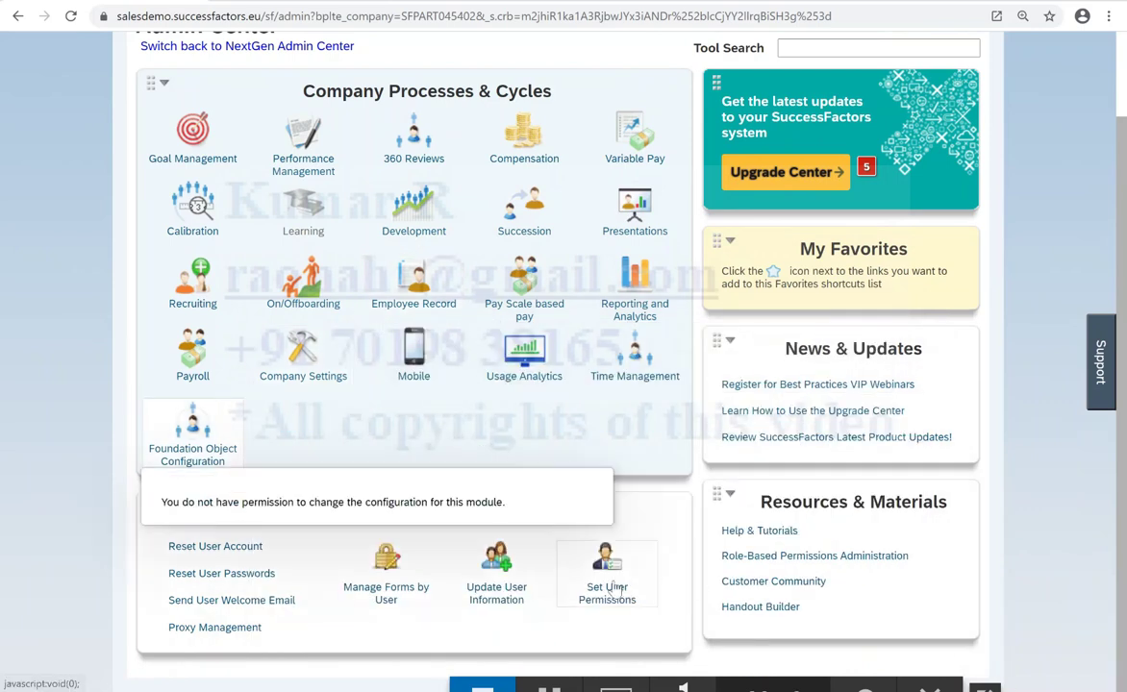
Open the Demo-1 role from Manage Permission Roles under Set User Permissions
{"action": "mouse_move", "coordinate": [643, 591]}
{"action": "scroll", "coordinate": [643, 591], "scroll_direction": "down", "scroll_amount": 1}
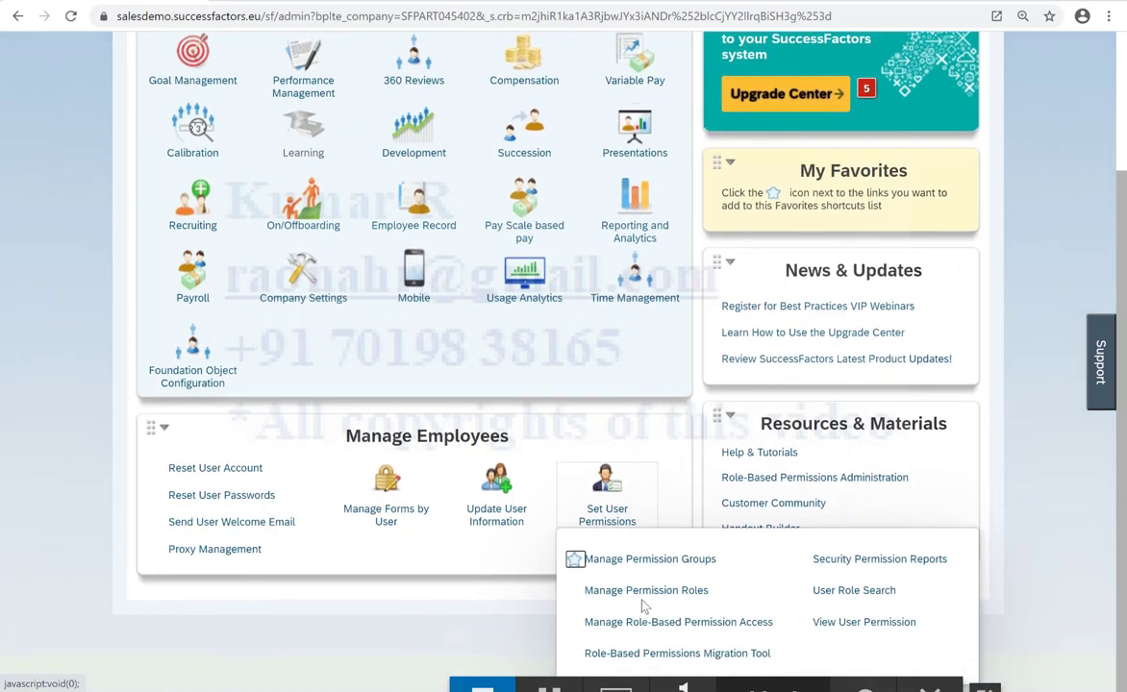
{"action": "left_click", "coordinate": [639, 589]}
{"action": "mouse_move", "coordinate": [317, 371]}
{"action": "scroll", "coordinate": [327, 375], "scroll_direction": "down", "scroll_amount": 1}
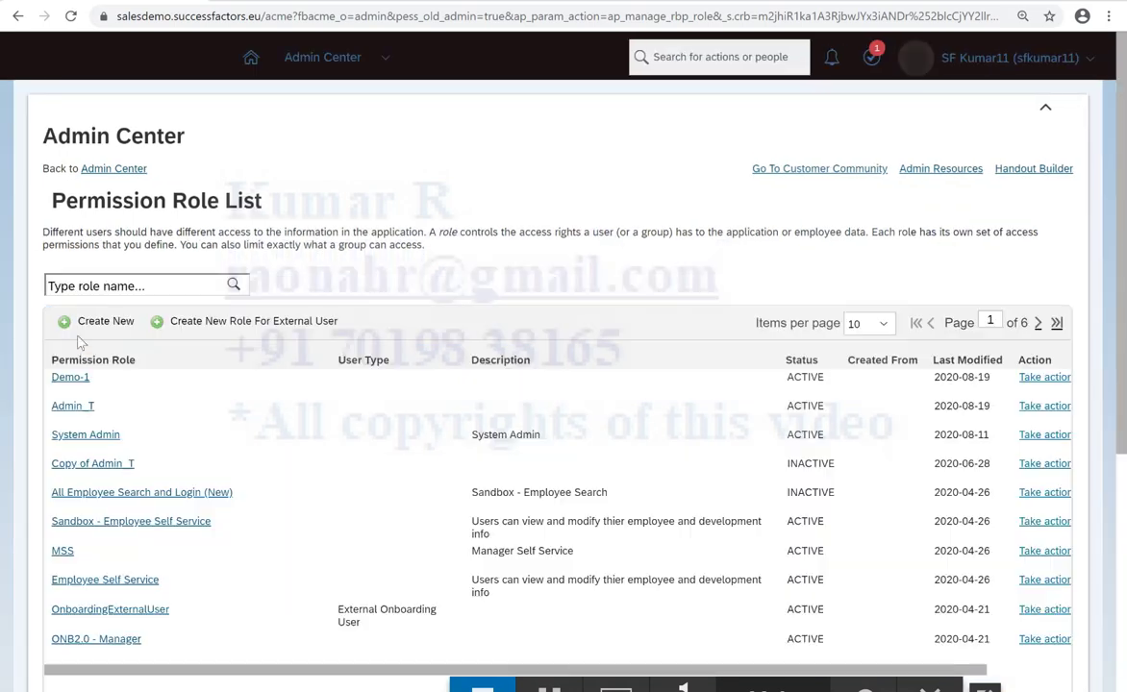
{"action": "left_click", "coordinate": [69, 378]}
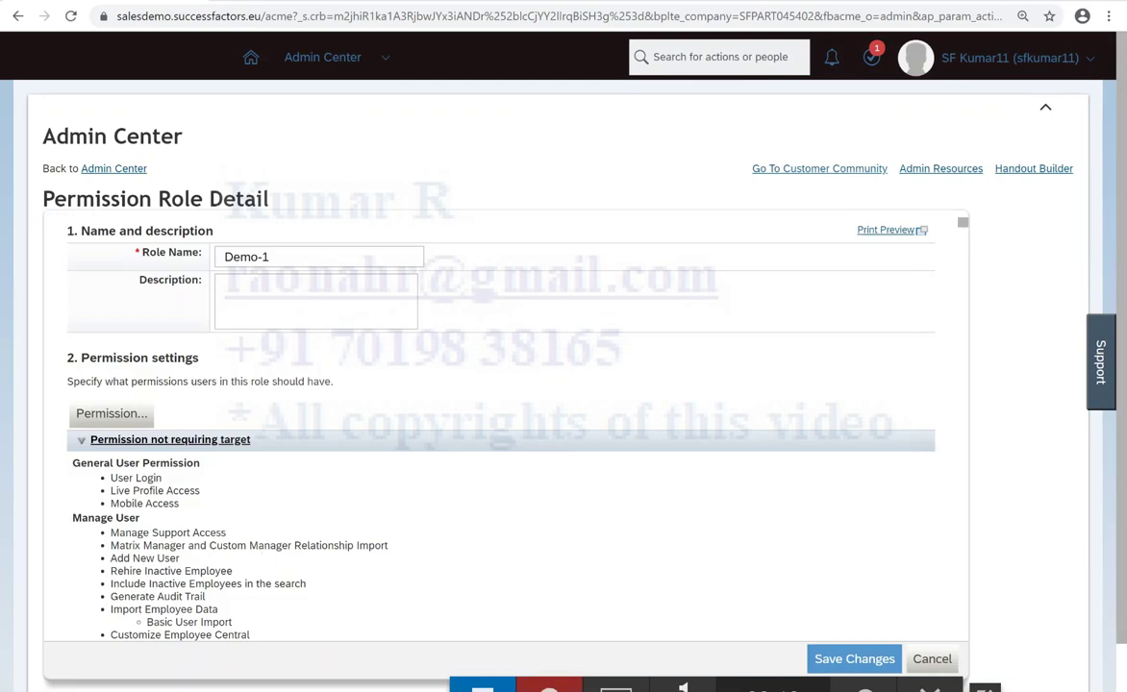
Open the role's permission settings and display the Manage Business Configuration category under Administrator Permissions
{"action": "left_click", "coordinate": [104, 414]}
{"action": "scroll", "coordinate": [298, 409], "scroll_direction": "down", "scroll_amount": 15}
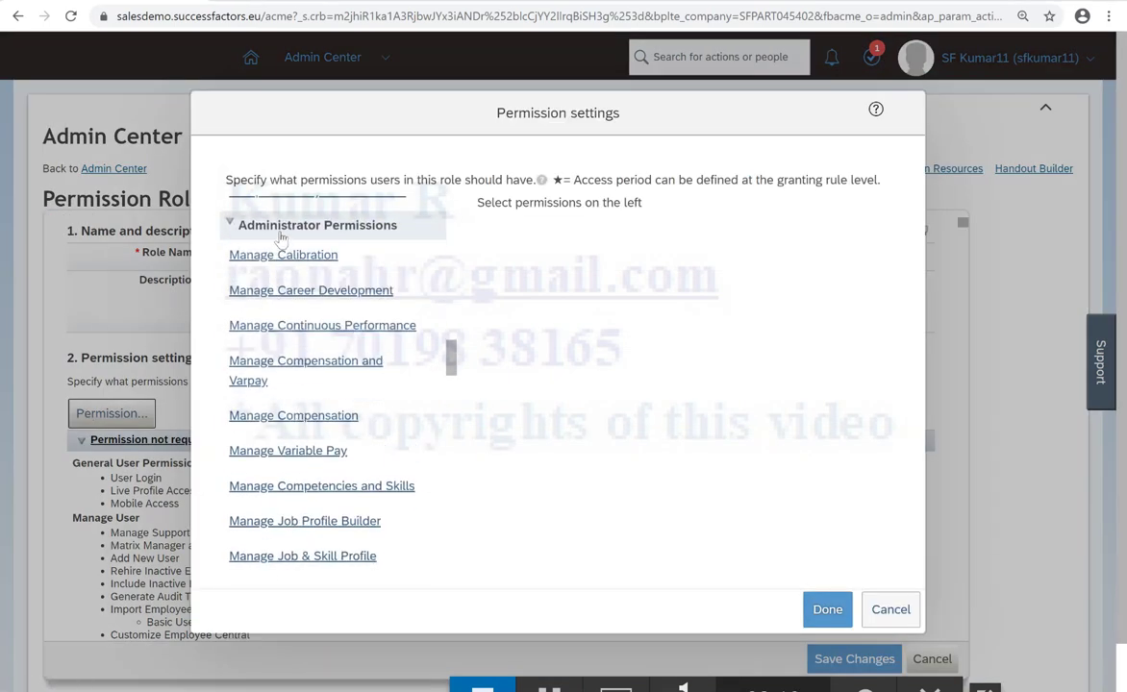
{"action": "scroll", "coordinate": [350, 430], "scroll_direction": "down", "scroll_amount": 5}
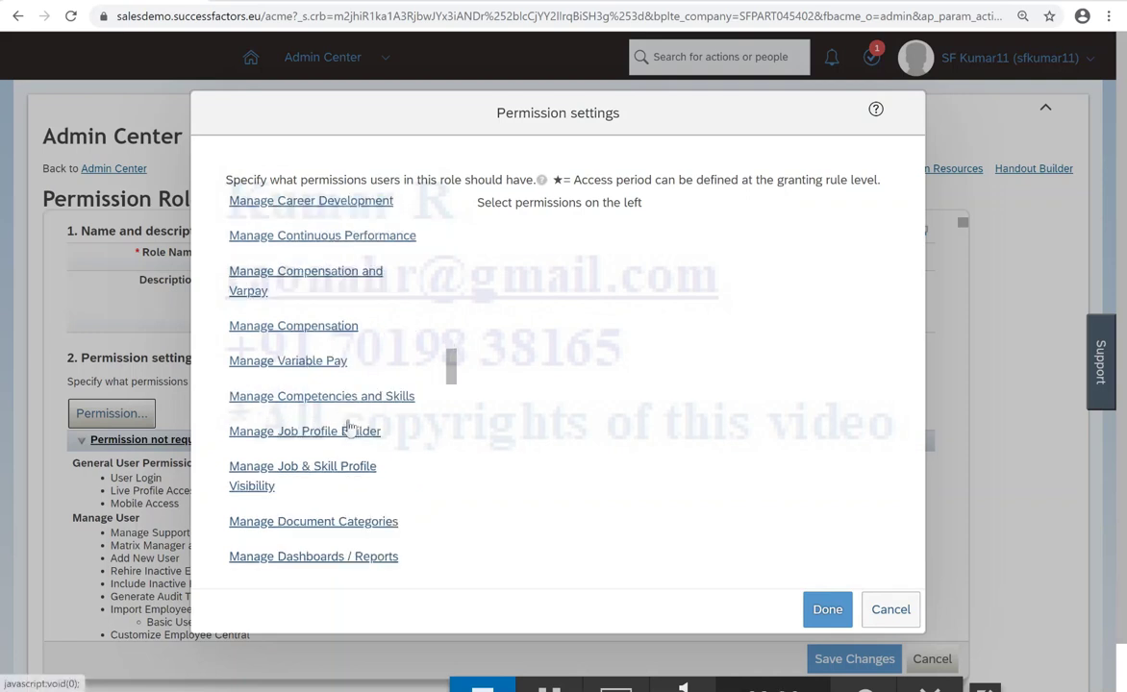
{"action": "scroll", "coordinate": [350, 430], "scroll_direction": "down", "scroll_amount": 3}
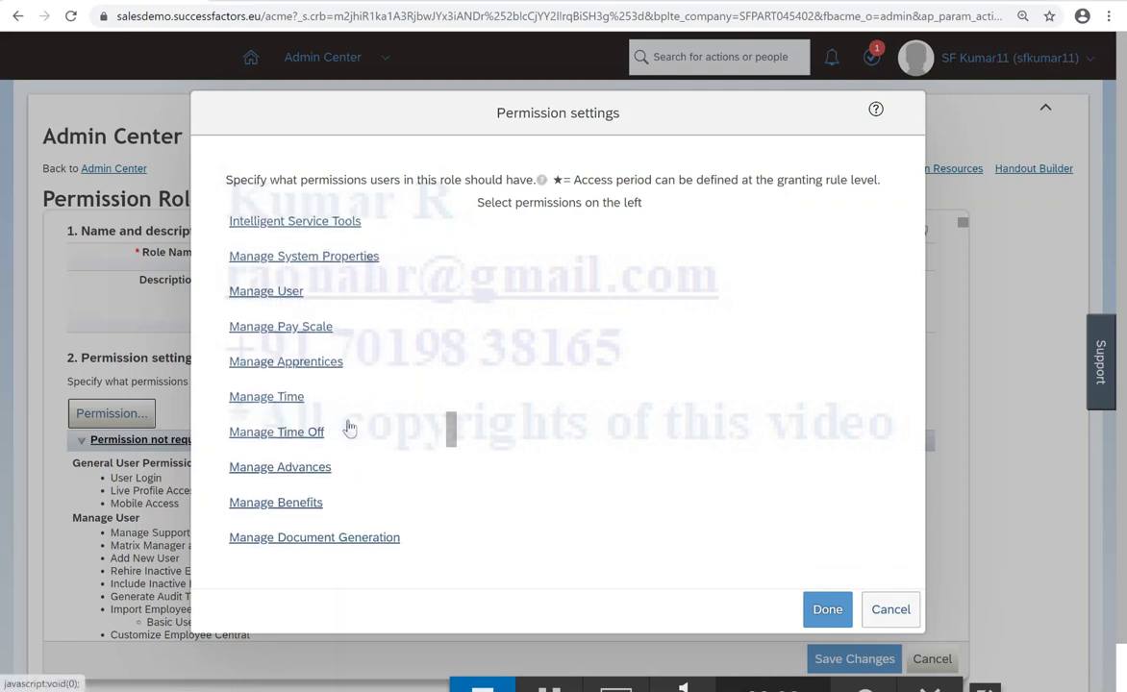
{"action": "scroll", "coordinate": [350, 429], "scroll_direction": "down", "scroll_amount": 1}
{"action": "scroll", "coordinate": [350, 430], "scroll_direction": "down", "scroll_amount": 3}
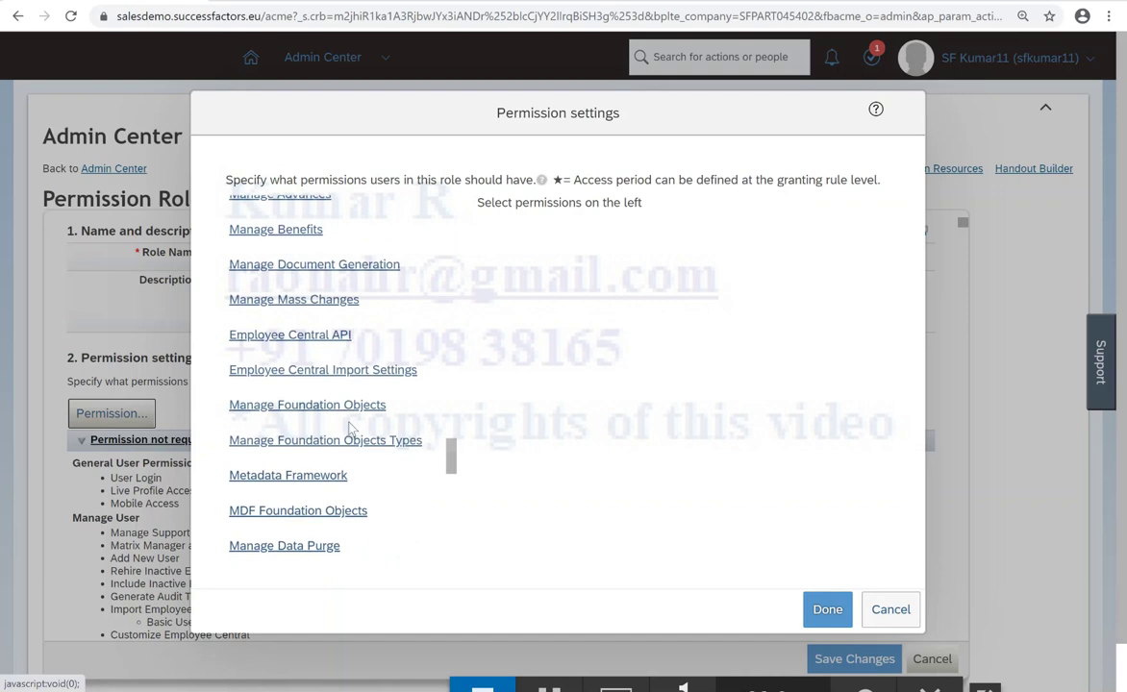
{"action": "scroll", "coordinate": [350, 433], "scroll_direction": "down", "scroll_amount": 3}
{"action": "scroll", "coordinate": [315, 428], "scroll_direction": "down", "scroll_amount": 3}
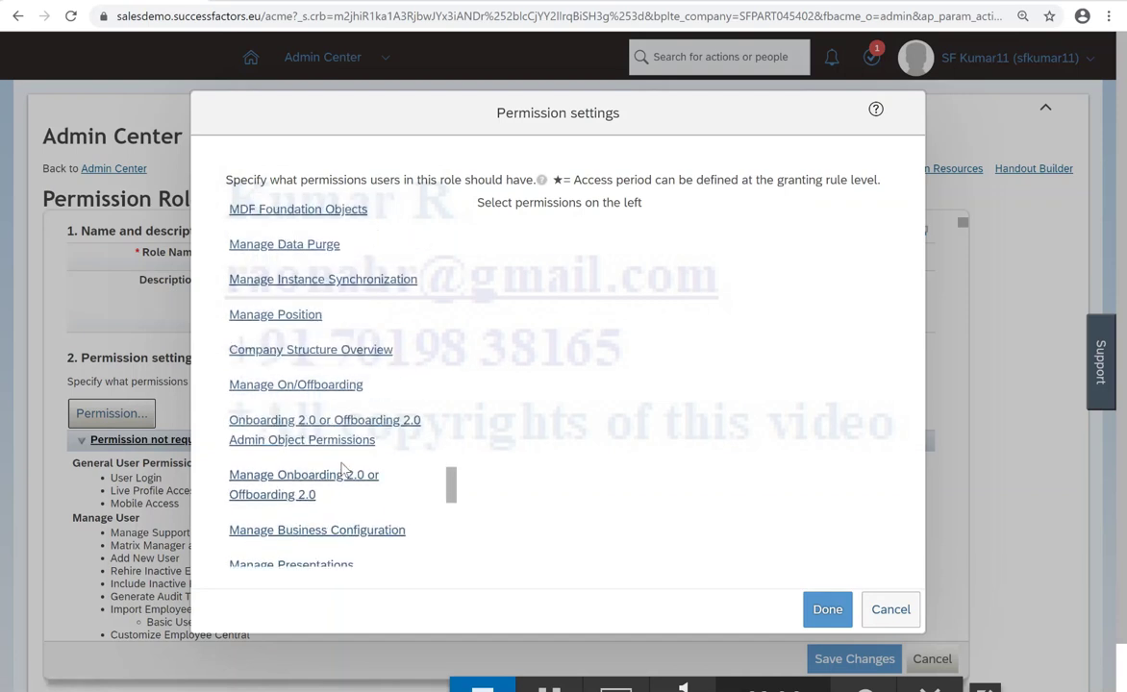
{"action": "left_click", "coordinate": [286, 396]}
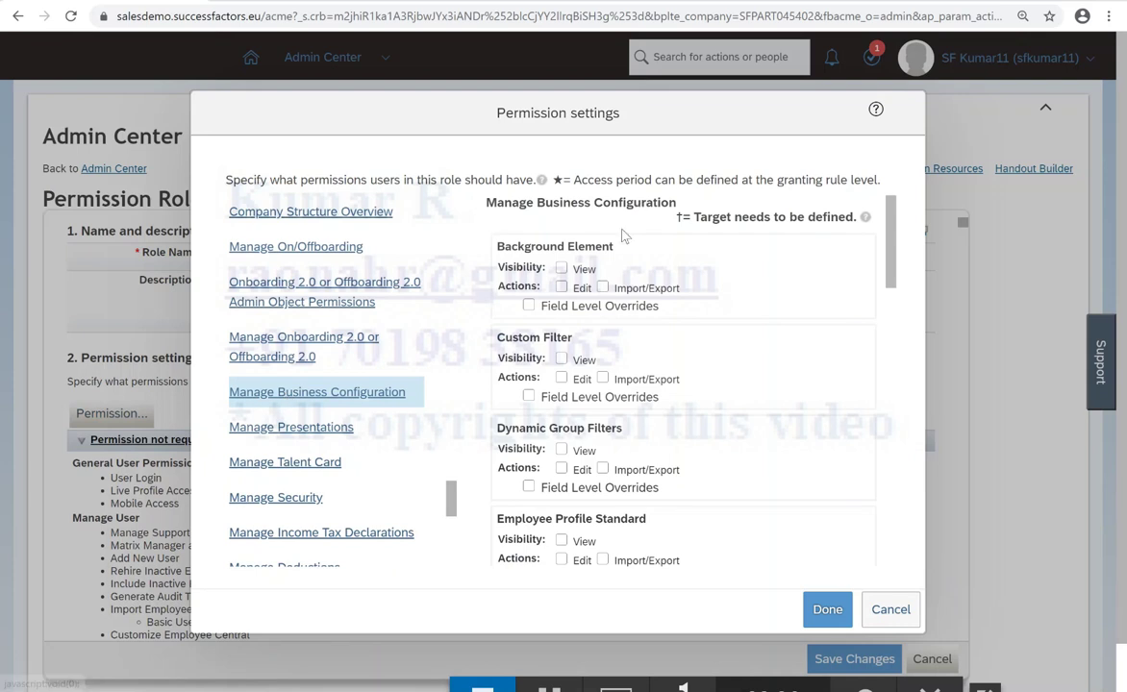
Grant View, Edit and Import/Export permissions for Background Element and Custom Filter
{"action": "left_click", "coordinate": [561, 268]}
{"action": "left_click", "coordinate": [563, 286]}
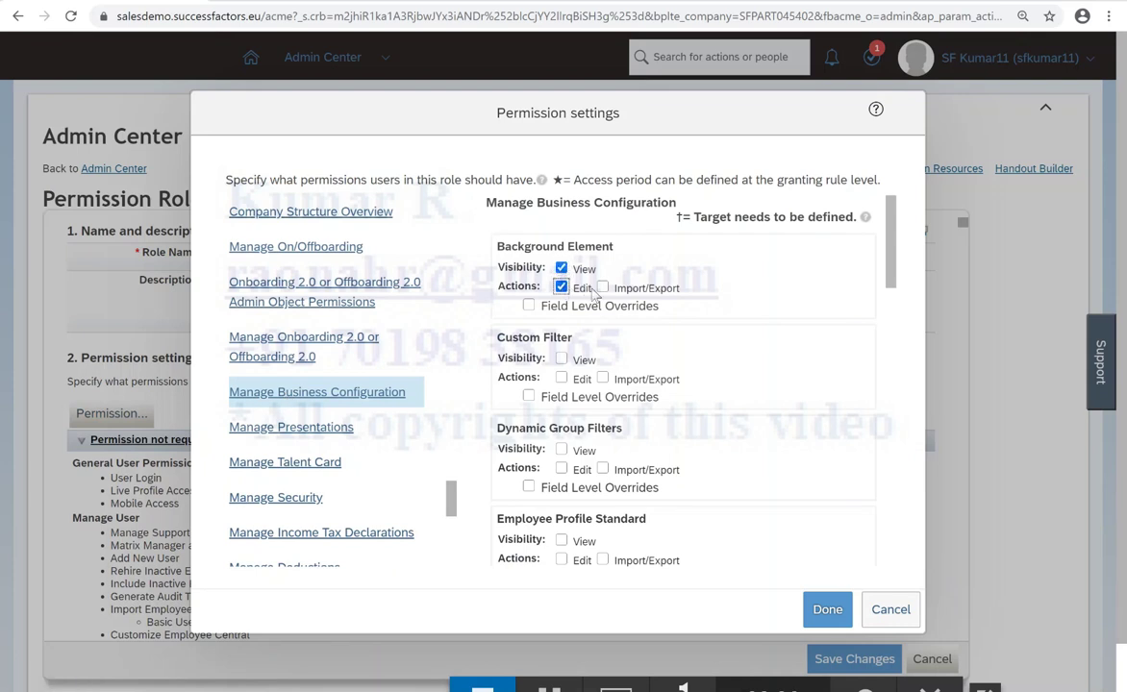
{"action": "left_click", "coordinate": [602, 289]}
{"action": "left_click", "coordinate": [561, 360]}
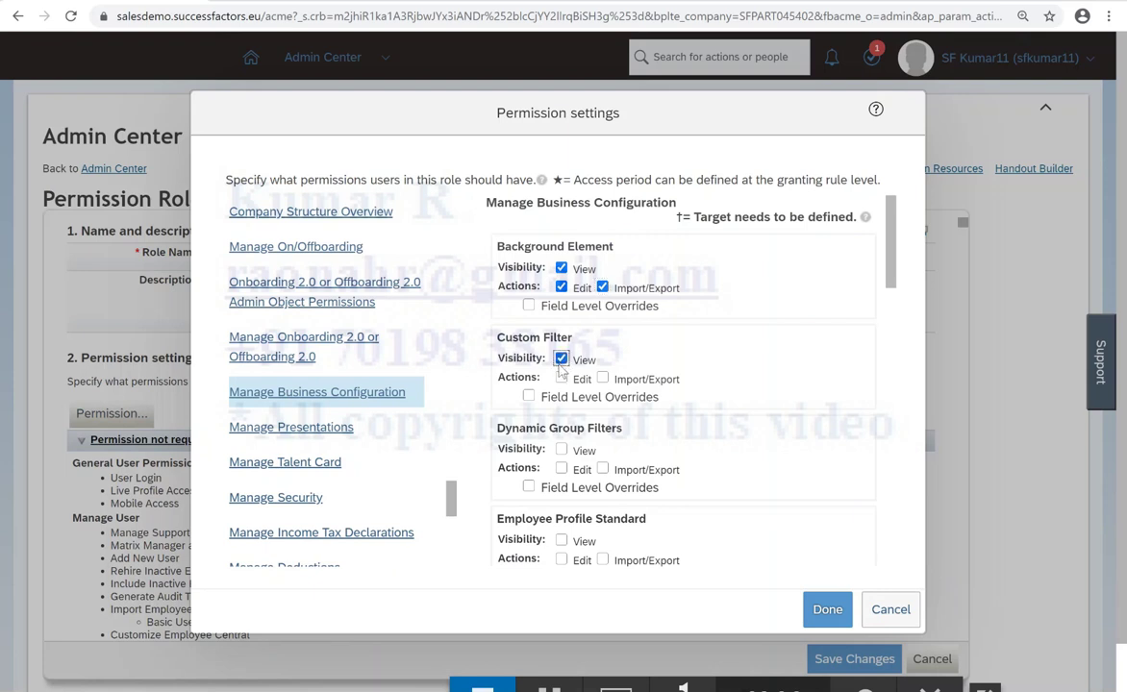
{"action": "left_click", "coordinate": [562, 378]}
{"action": "left_click", "coordinate": [602, 379]}
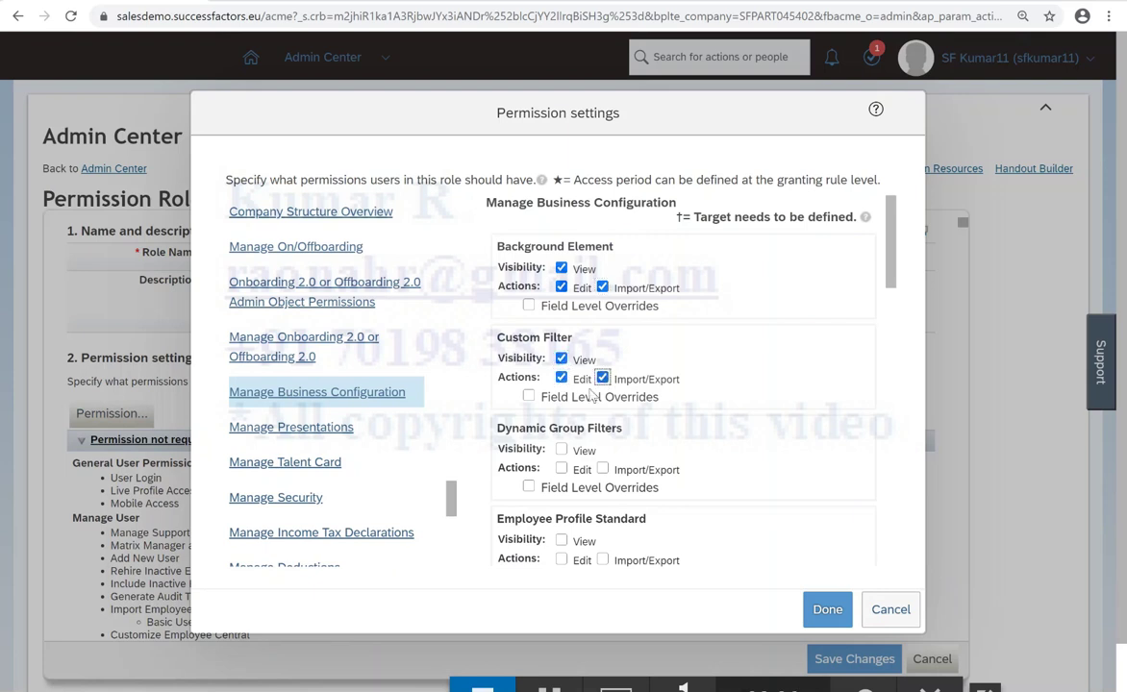
Grant View, Edit and Import/Export permissions for Dynamic Group Filters and Employee Profile Standard
{"action": "left_click", "coordinate": [562, 450]}
{"action": "left_click", "coordinate": [562, 468]}
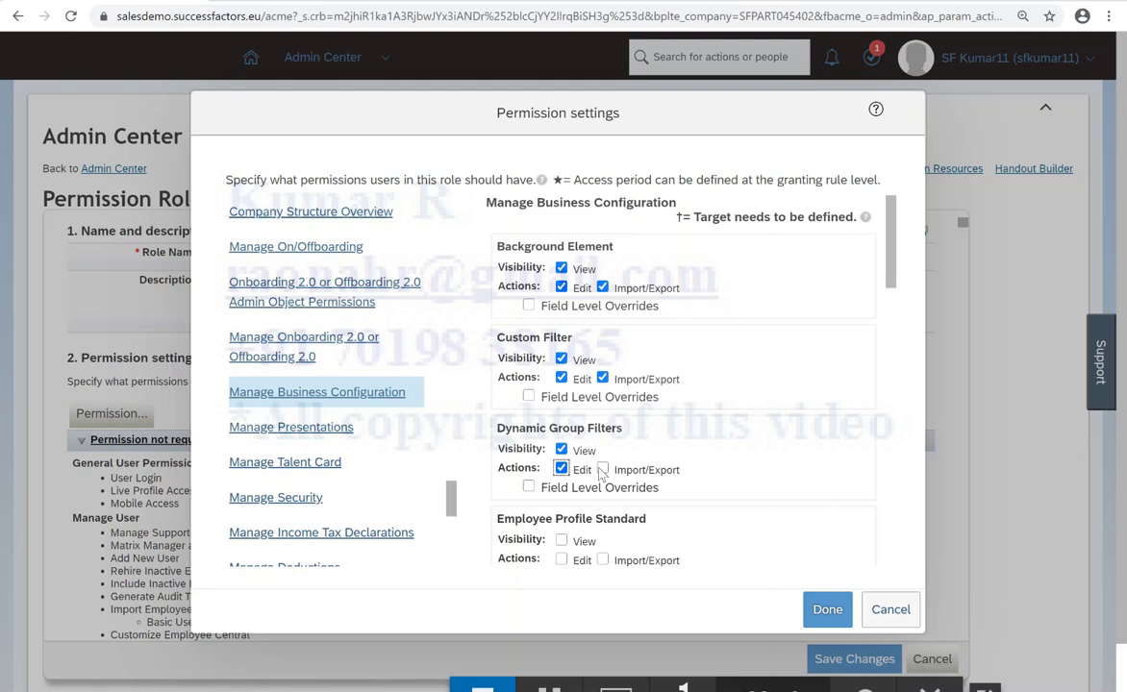
{"action": "left_click", "coordinate": [602, 469]}
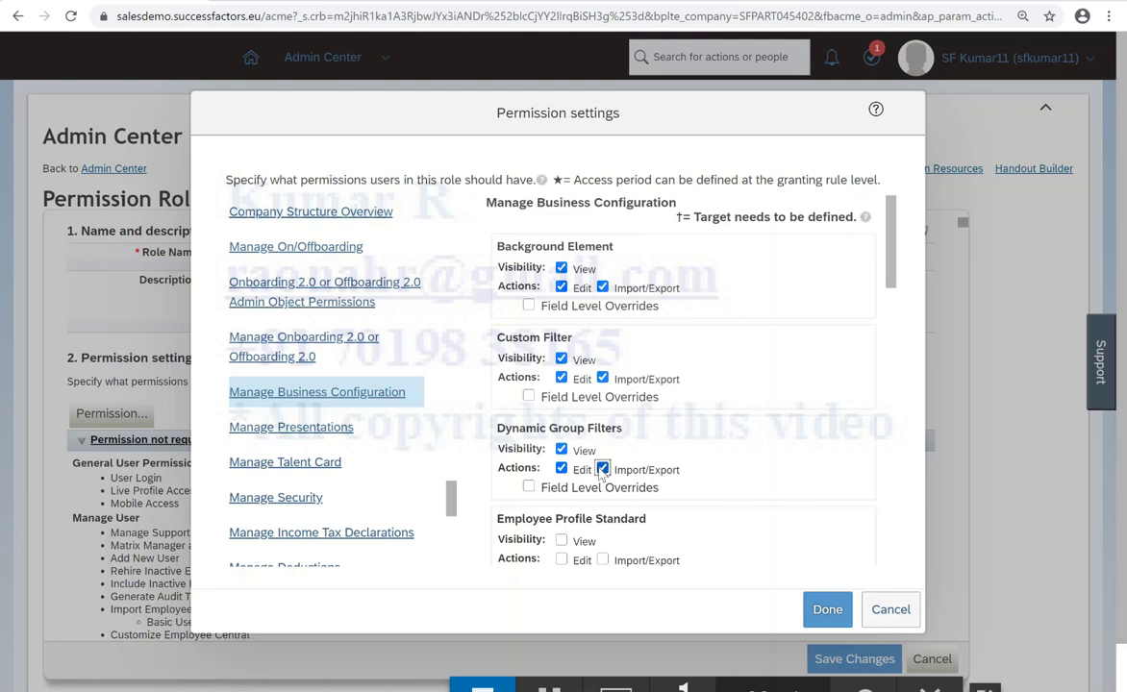
{"action": "left_click", "coordinate": [561, 542]}
{"action": "left_click", "coordinate": [562, 559]}
{"action": "left_click", "coordinate": [602, 560]}
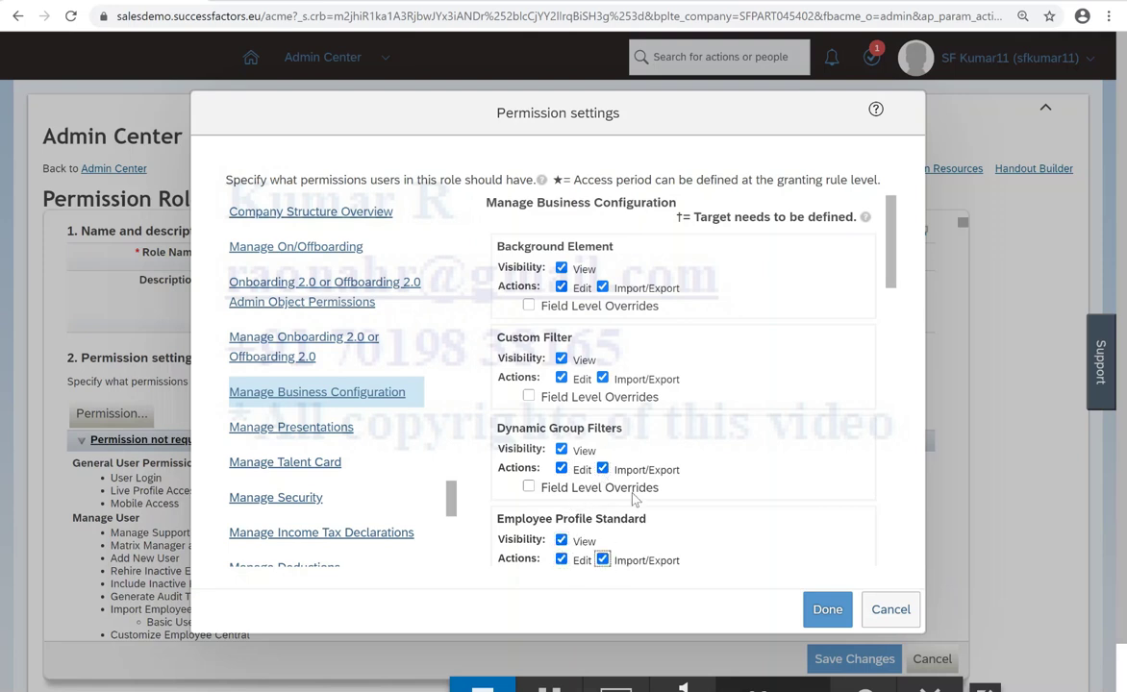
Grant View, Edit and Import/Export permissions for Employee Profile User Info and Field Display Format
{"action": "scroll", "coordinate": [632, 500], "scroll_direction": "down", "scroll_amount": 2}
{"action": "left_click", "coordinate": [573, 451]}
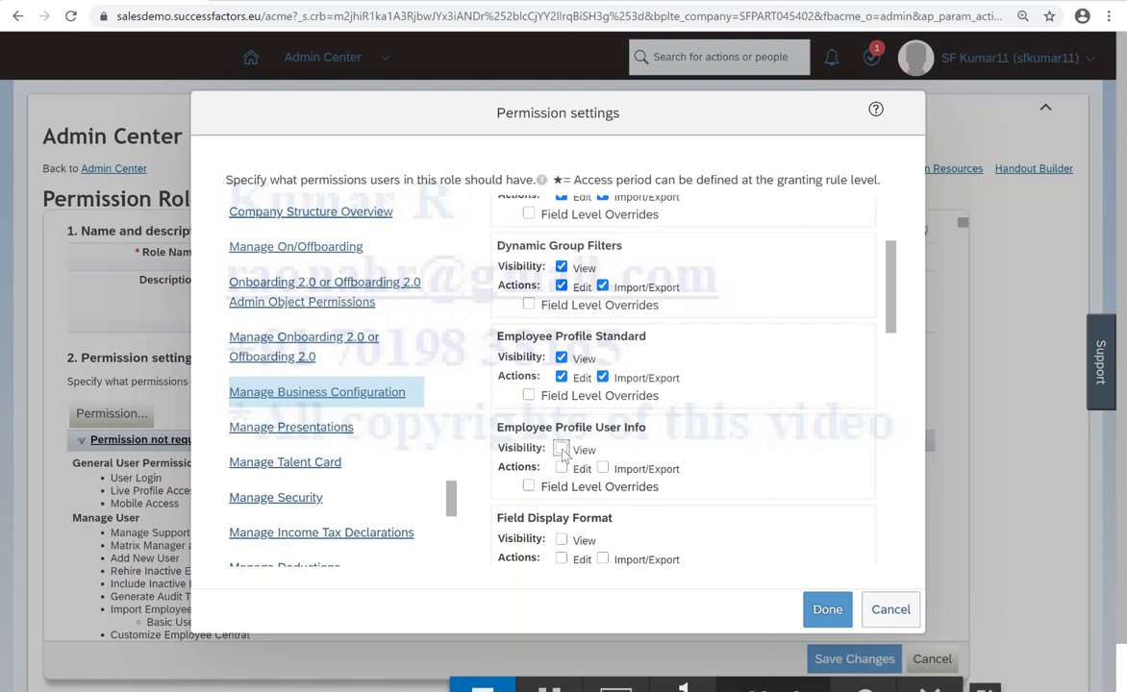
{"action": "left_click", "coordinate": [562, 469]}
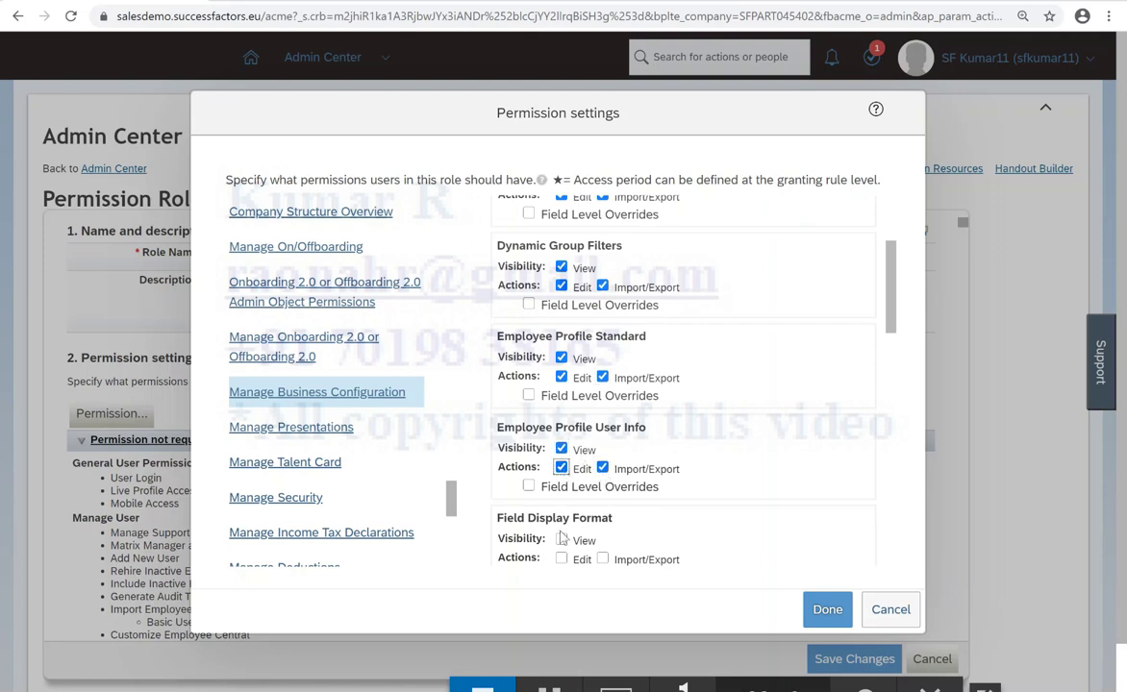
{"action": "left_click", "coordinate": [562, 540]}
{"action": "left_click", "coordinate": [562, 559]}
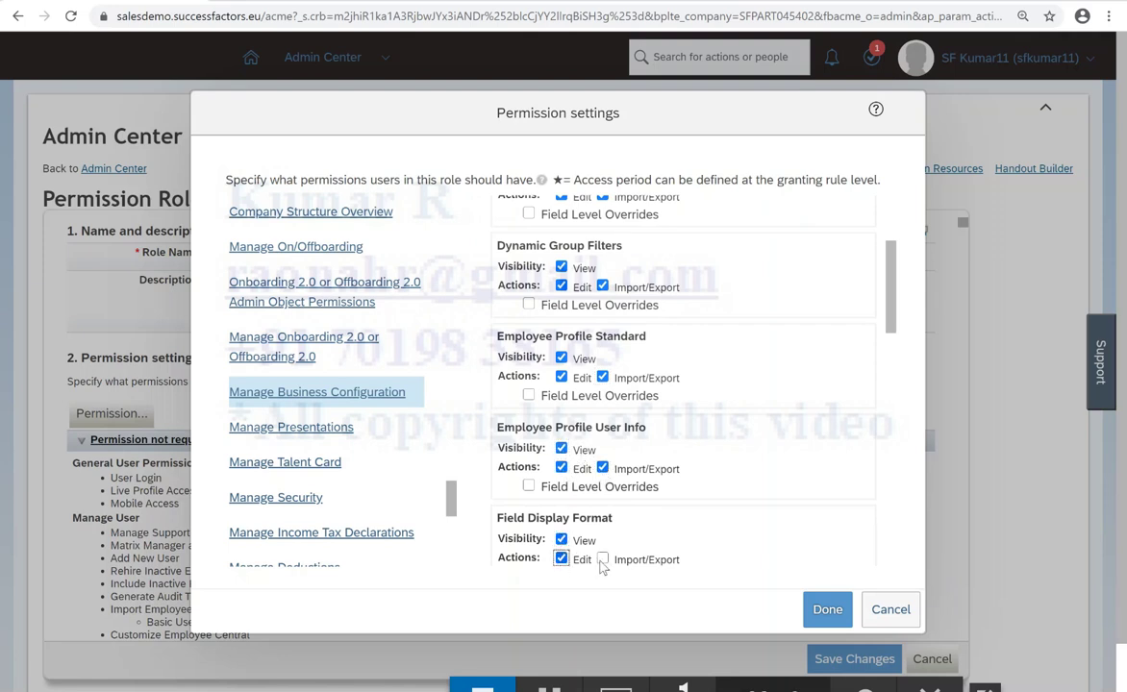
{"action": "left_click", "coordinate": [603, 559]}
Grant View, Edit and Import/Export permissions for Format Group and HRIS Element
{"action": "scroll", "coordinate": [593, 520], "scroll_direction": "down", "scroll_amount": 3}
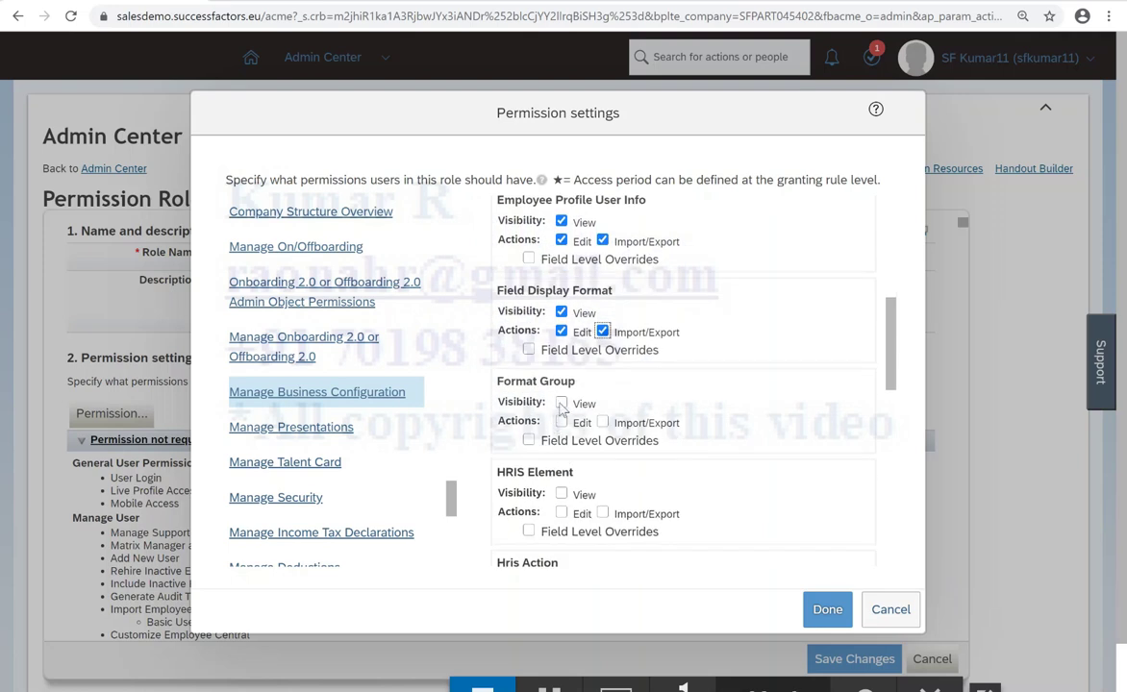
{"action": "left_click", "coordinate": [561, 403]}
{"action": "left_click", "coordinate": [562, 421]}
{"action": "left_click", "coordinate": [603, 421]}
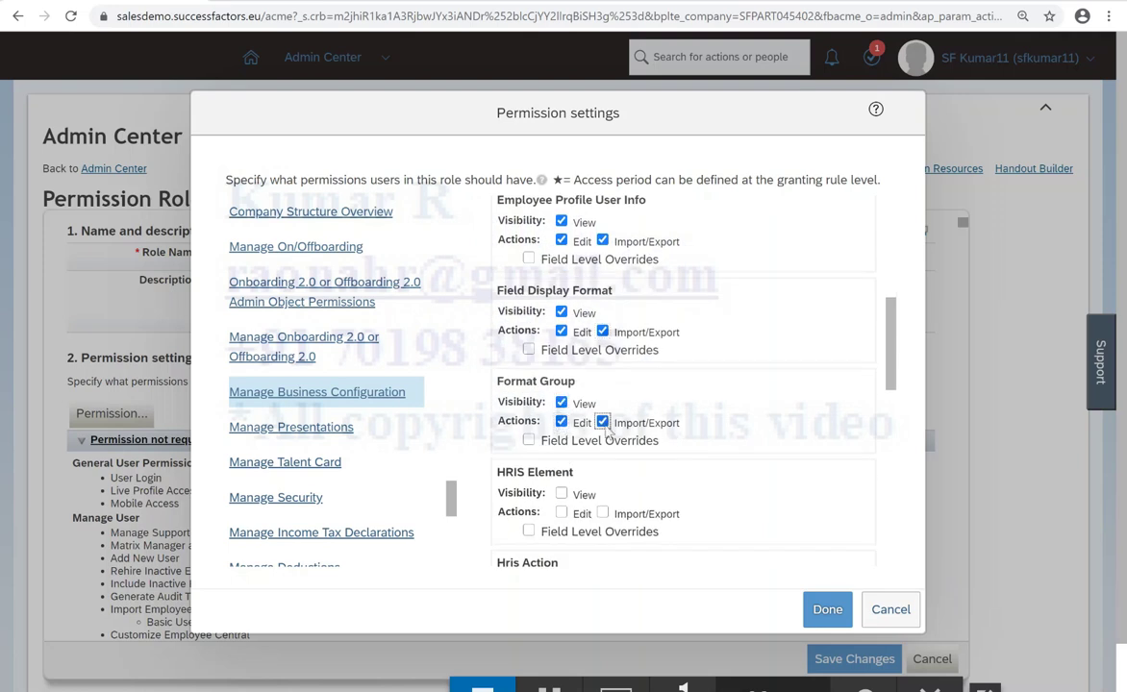
{"action": "left_click", "coordinate": [561, 492]}
{"action": "left_click", "coordinate": [561, 511]}
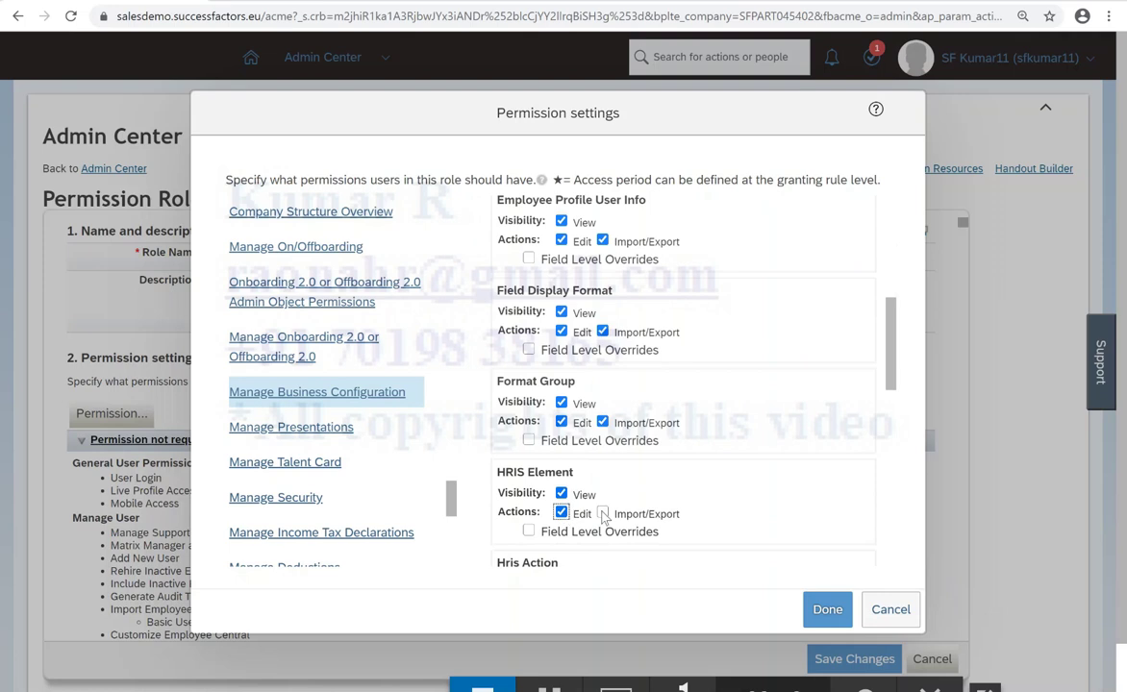
{"action": "left_click", "coordinate": [603, 512]}
Grant View, Edit and Import/Export for the remaining elements from Hris Action to View Template, and save the Demo-1 role's permission changes
{"action": "scroll", "coordinate": [600, 521], "scroll_direction": "down", "scroll_amount": 3}
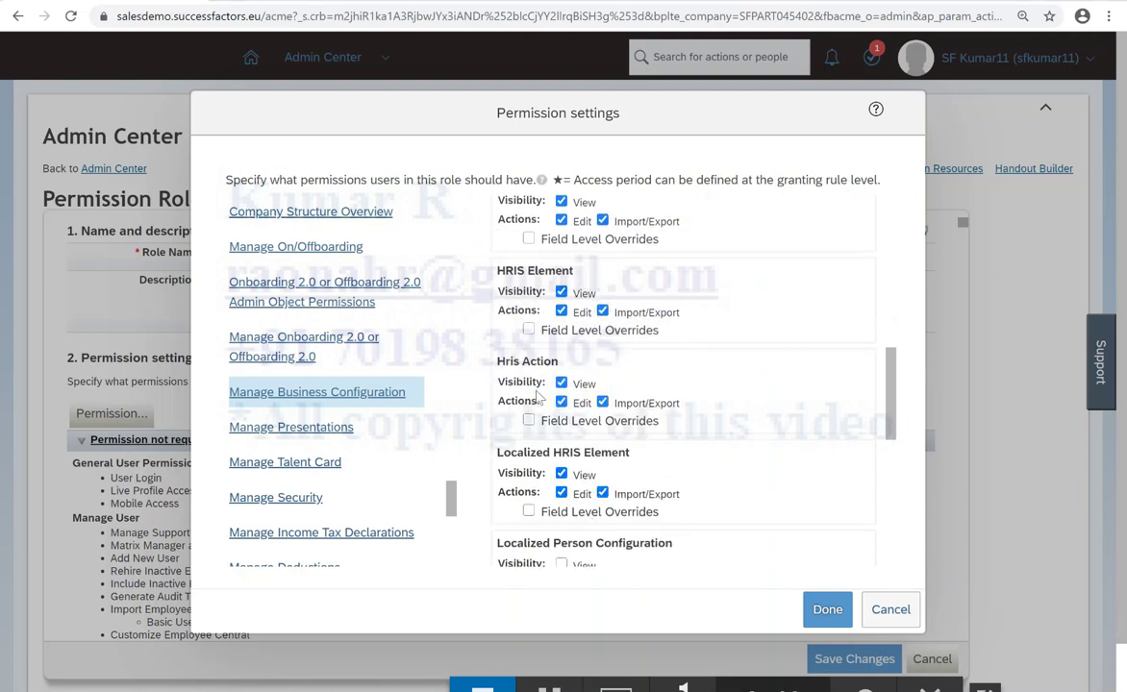
{"action": "scroll", "coordinate": [627, 512], "scroll_direction": "down", "scroll_amount": 5}
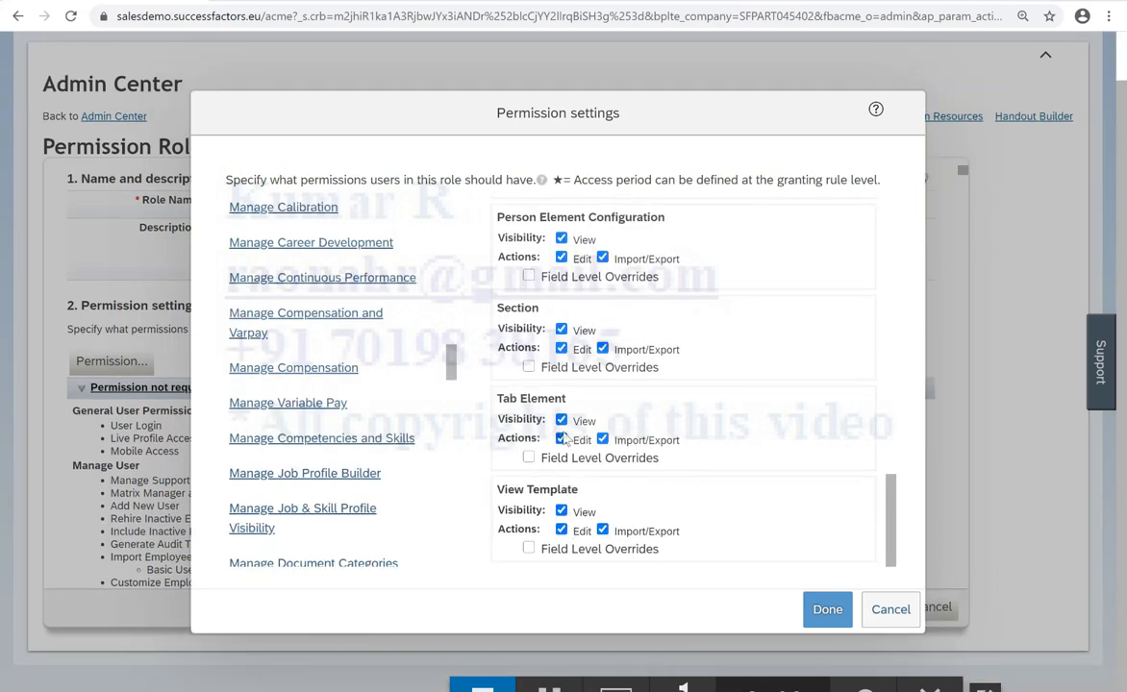
{"action": "scroll", "coordinate": [435, 431], "scroll_direction": "down", "scroll_amount": 15}
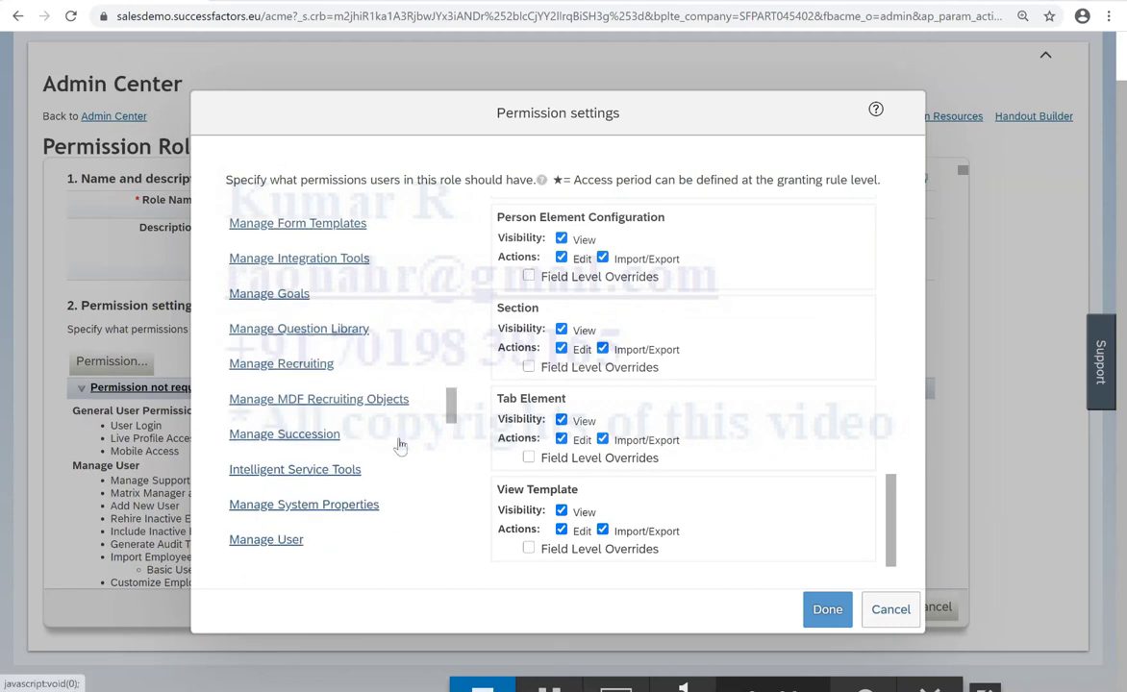
{"action": "left_click", "coordinate": [830, 613]}
{"action": "left_click", "coordinate": [838, 617]}
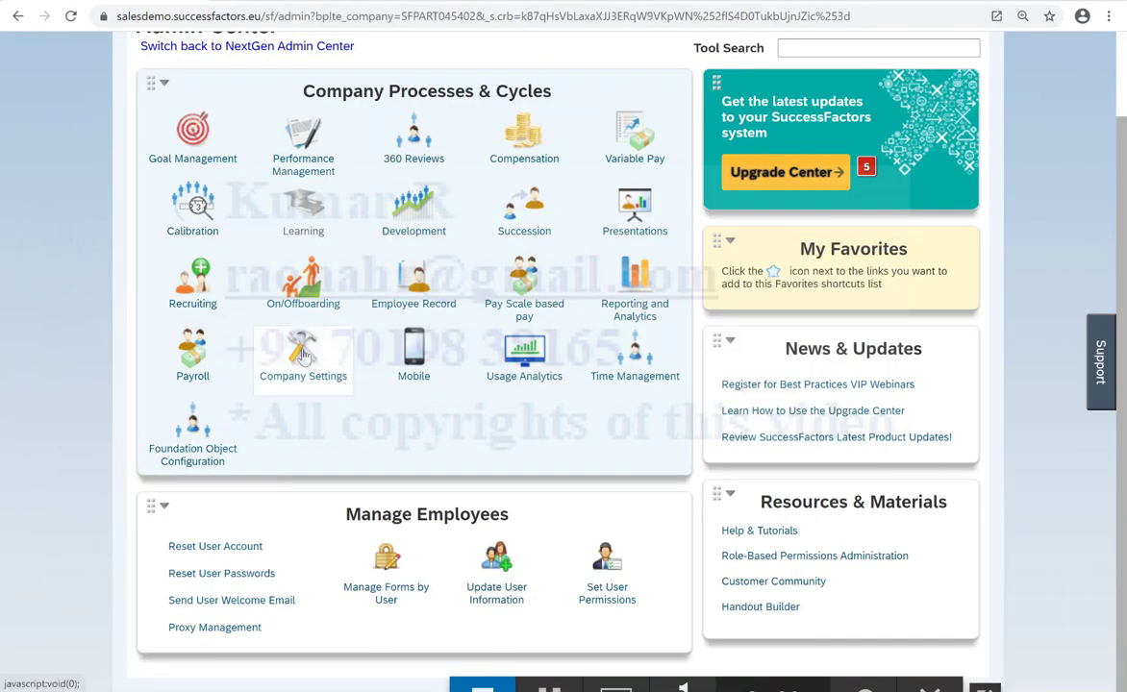
Open Manage Business Configuration from the Admin Center's company settings
{"action": "left_click", "coordinate": [308, 356]}
{"action": "scroll", "coordinate": [303, 356], "scroll_direction": "down", "scroll_amount": 2}
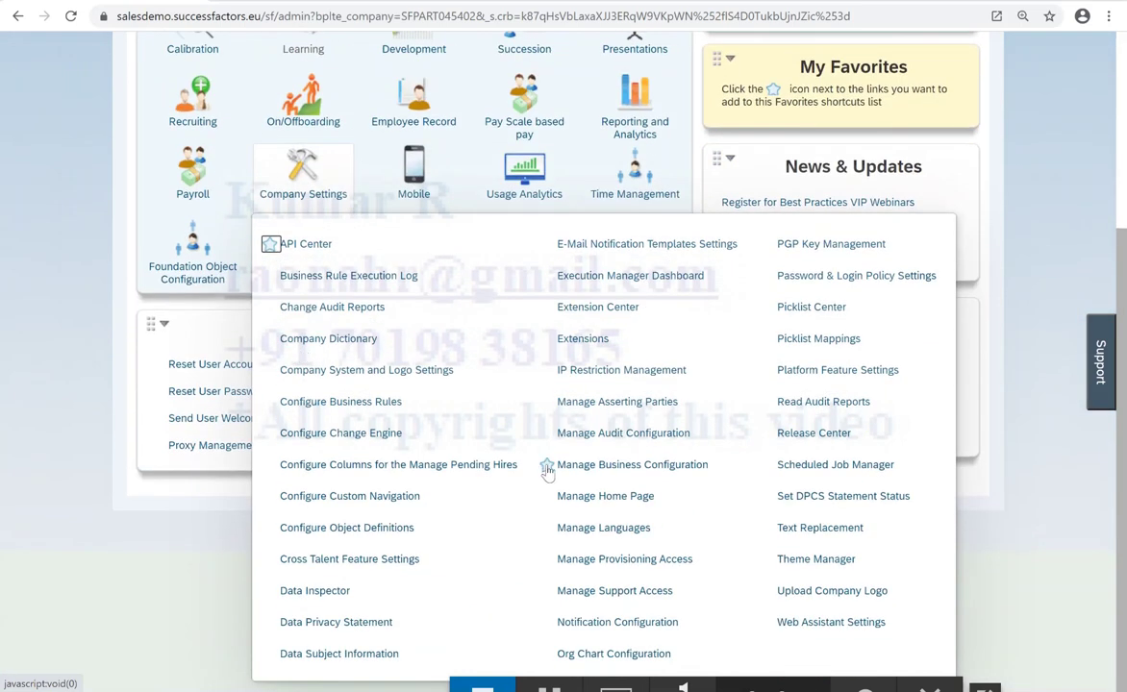
{"action": "left_click", "coordinate": [625, 477]}
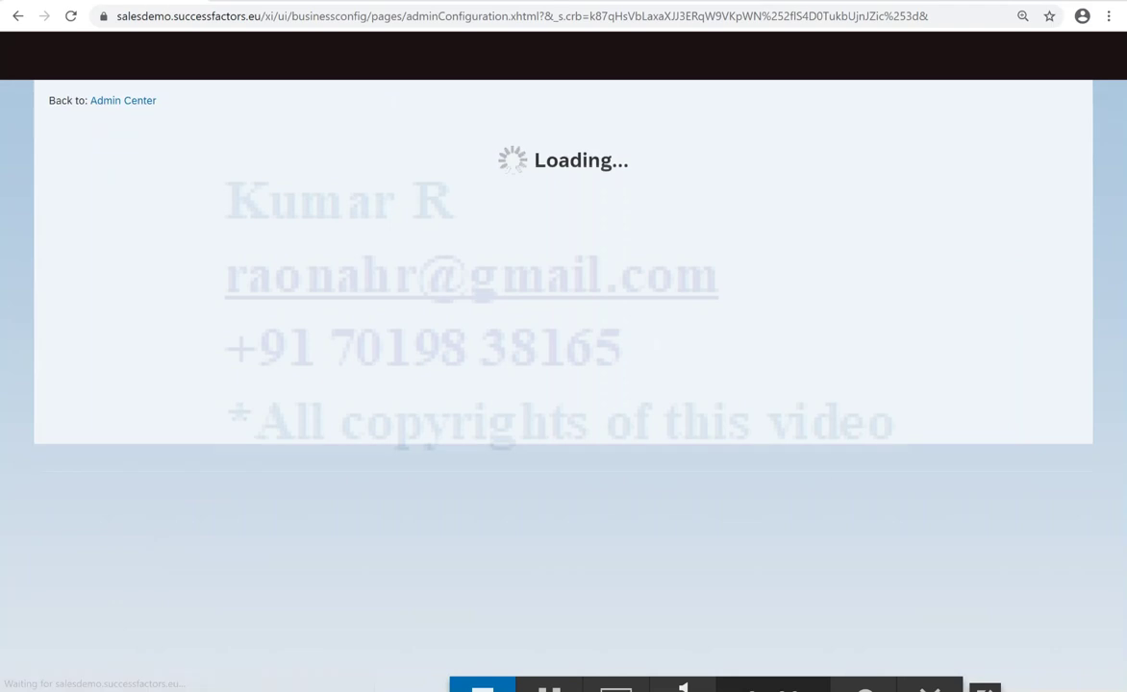
Duplicate the Business Configuration page in a second browser tab and go to Admin Center in one of the two tabs
{"action": "right_click", "coordinate": [120, 2]}
{"action": "left_click", "coordinate": [177, 66]}
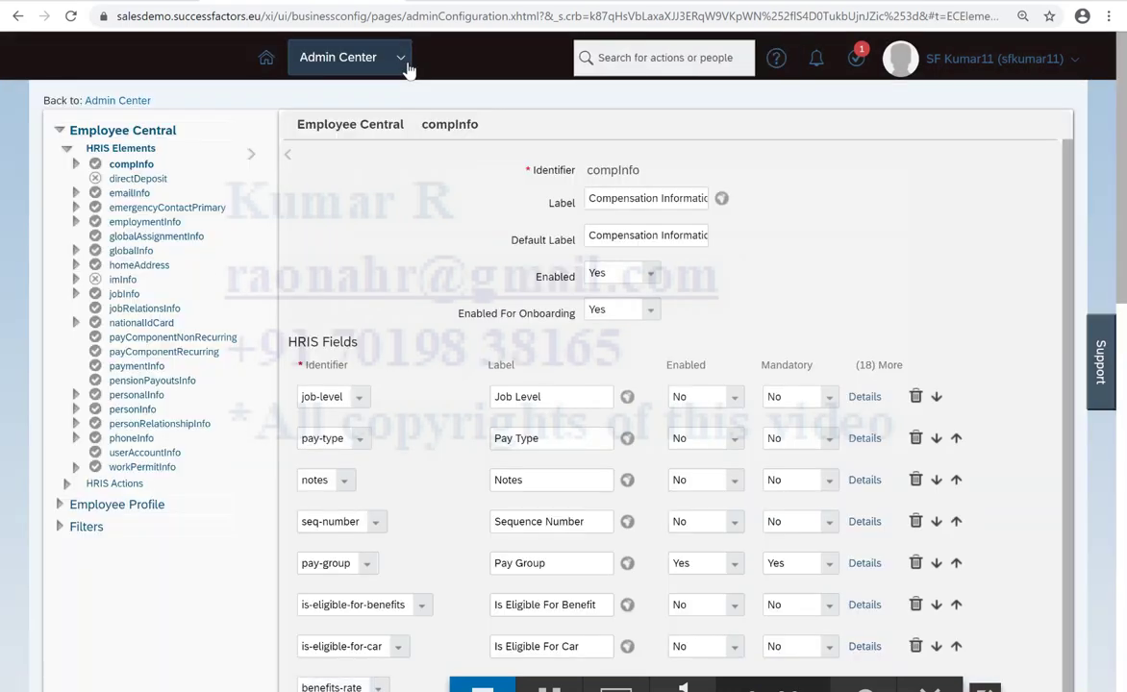
{"action": "left_click", "coordinate": [404, 63]}
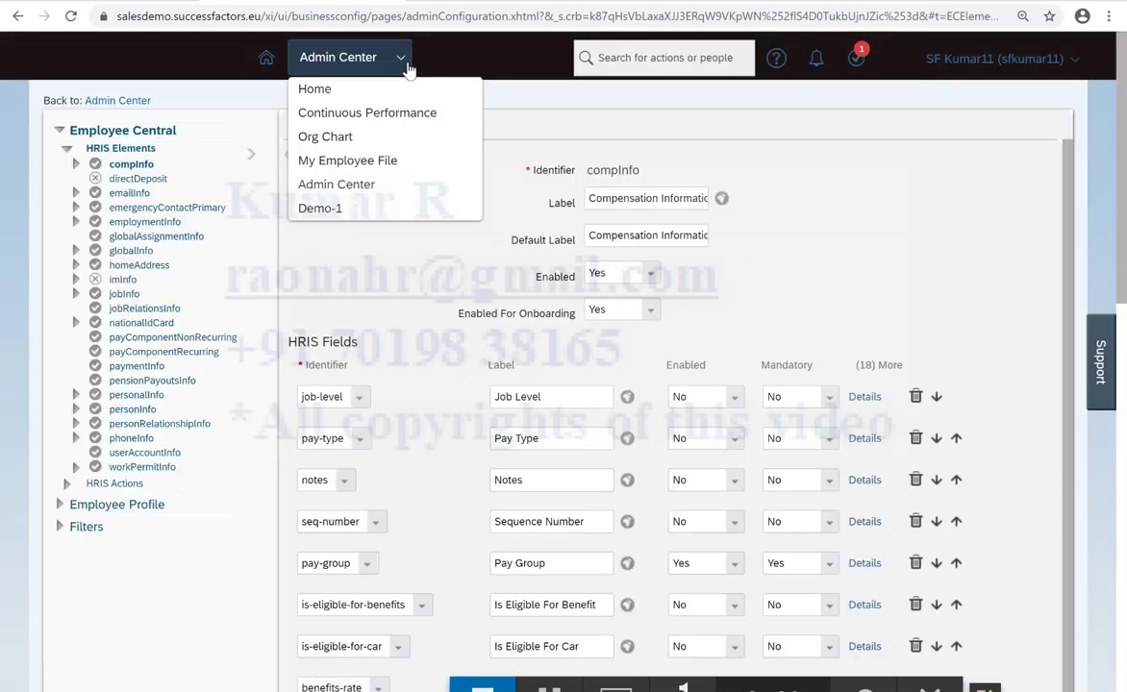
{"action": "left_click", "coordinate": [362, 193]}
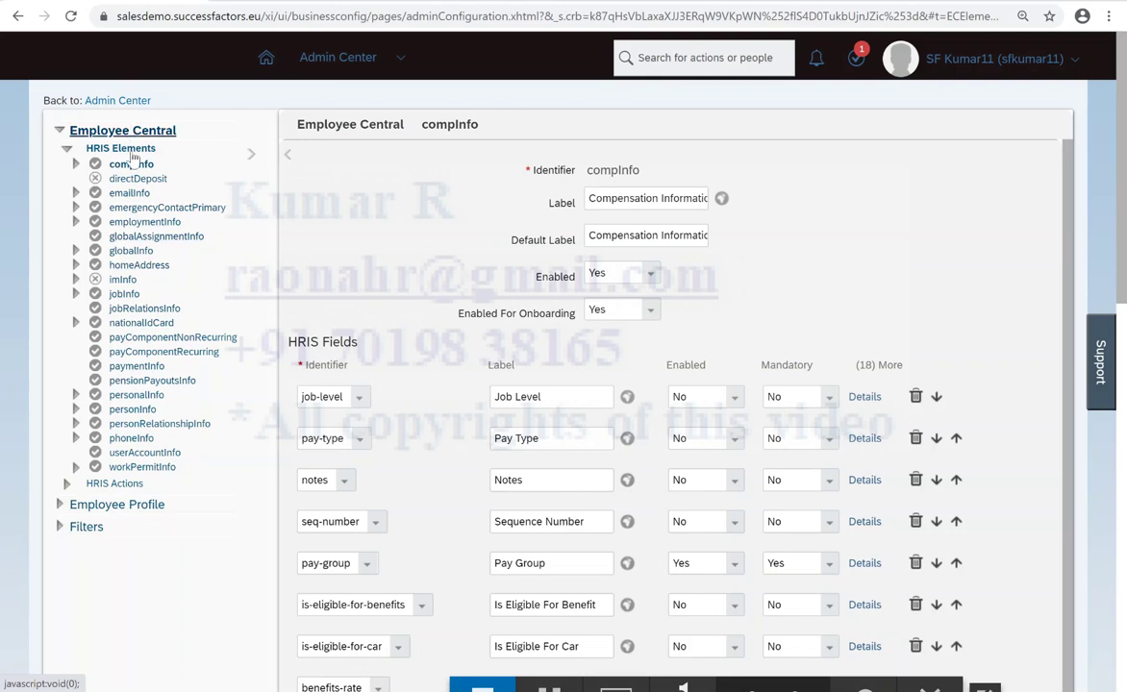
{"action": "left_click", "coordinate": [256, 2]}
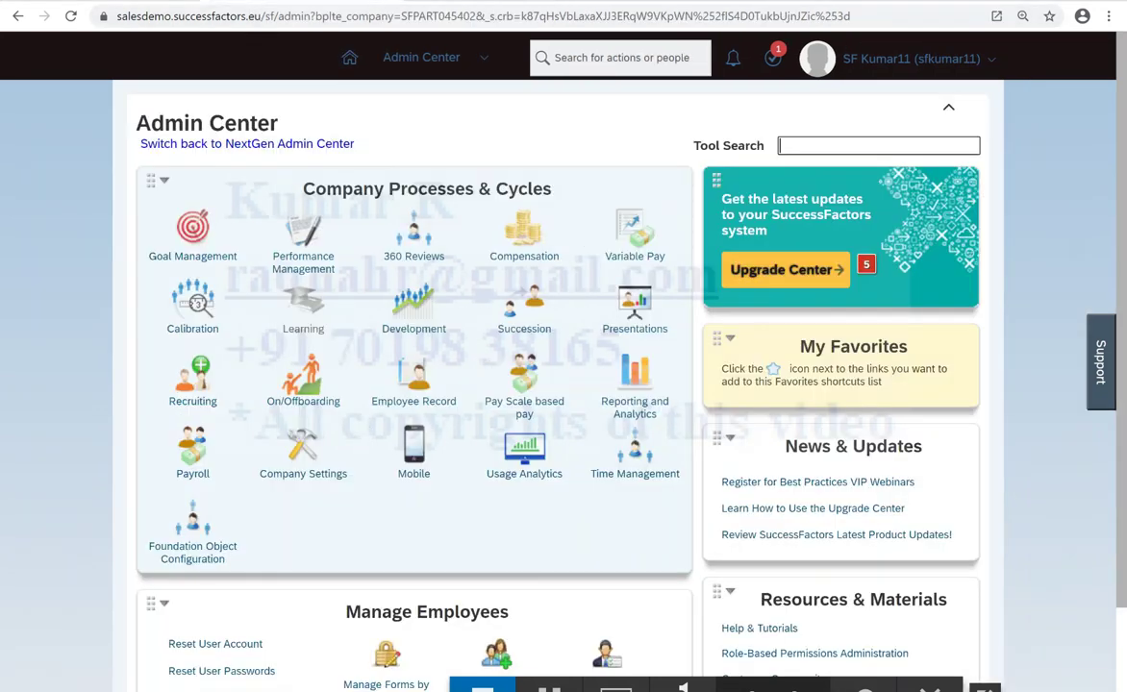
{"action": "scroll", "coordinate": [474, 568], "scroll_direction": "down", "scroll_amount": 2}
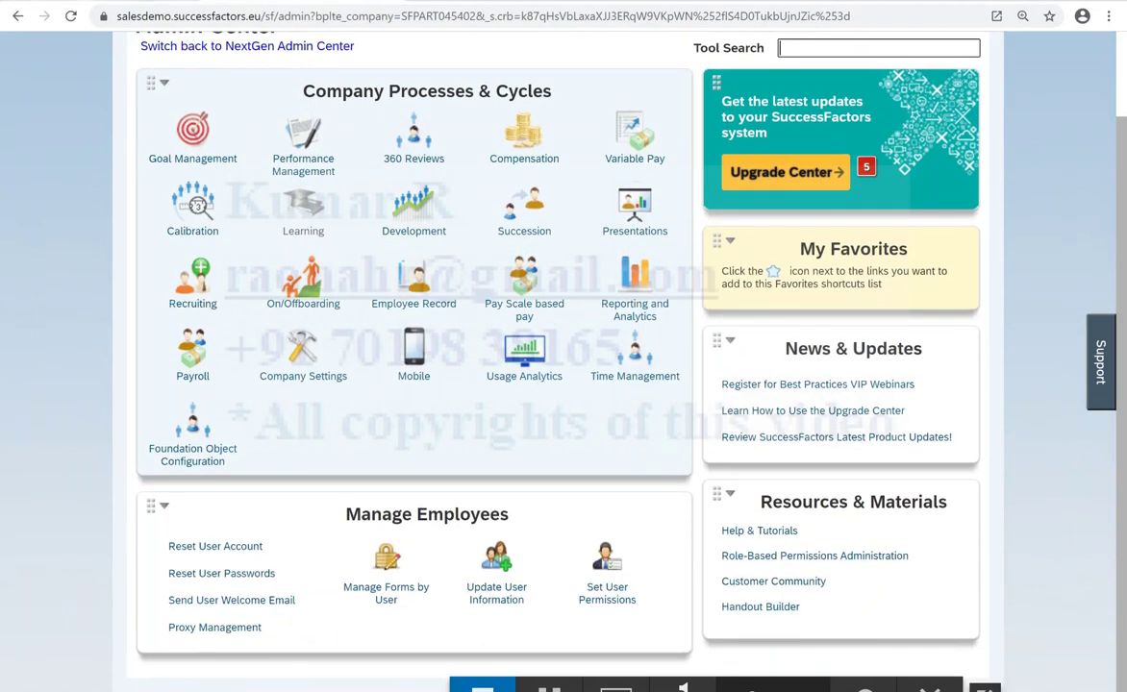
{"action": "left_click", "coordinate": [108, 2]}
{"action": "left_click", "coordinate": [256, 2]}
Go to the permission roles list and open the Demo-1 role
{"action": "left_click", "coordinate": [601, 558]}
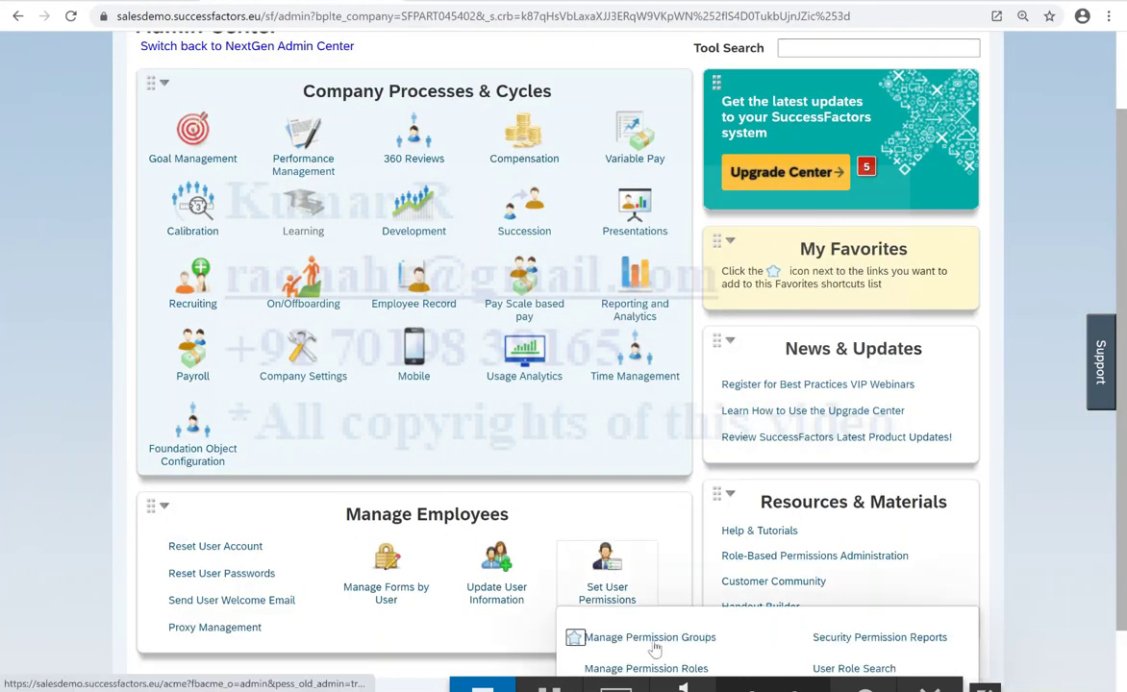
{"action": "scroll", "coordinate": [647, 637], "scroll_direction": "down", "scroll_amount": 2}
{"action": "left_click", "coordinate": [654, 592]}
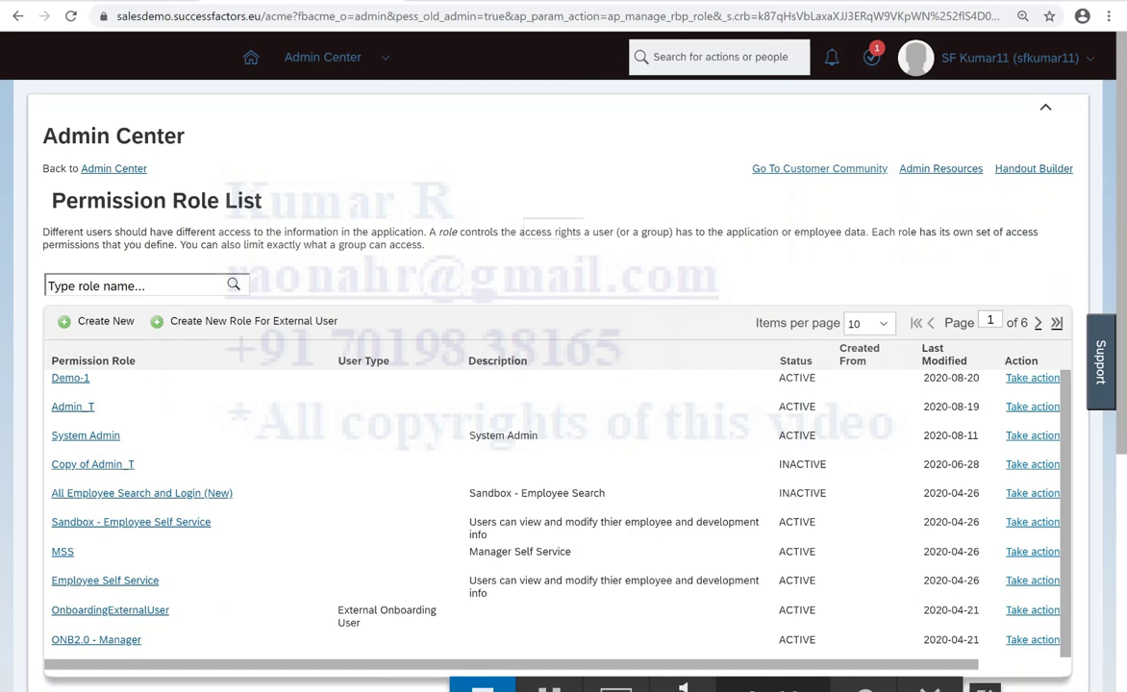
{"action": "left_click", "coordinate": [138, 8]}
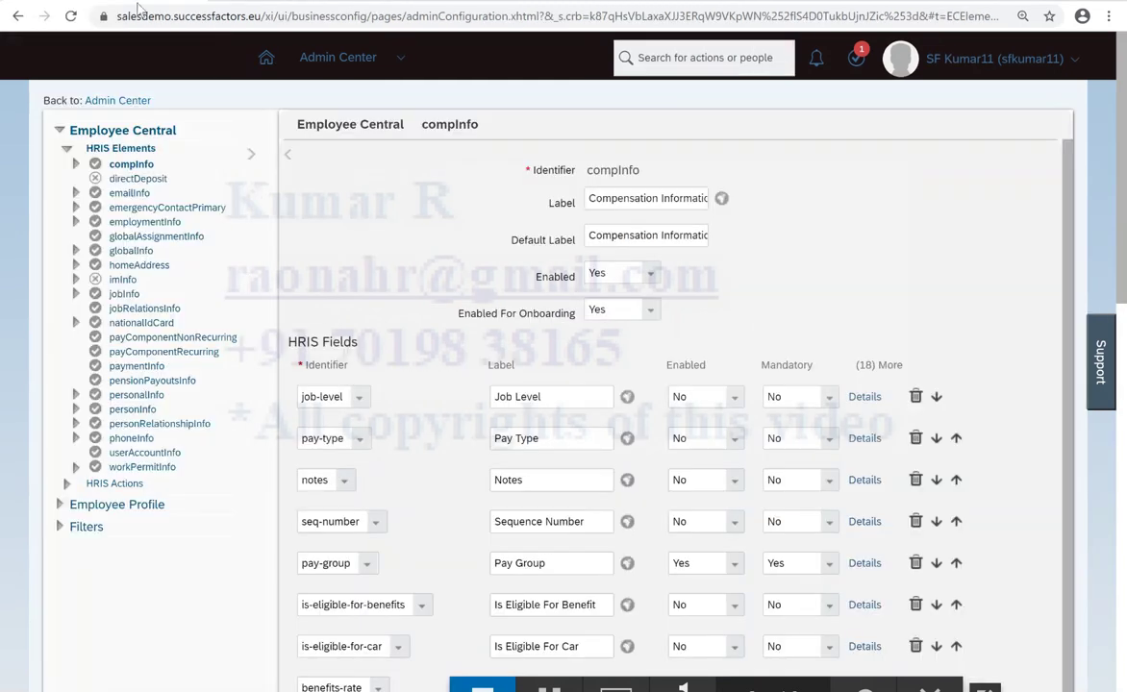
{"action": "left_click", "coordinate": [289, 2]}
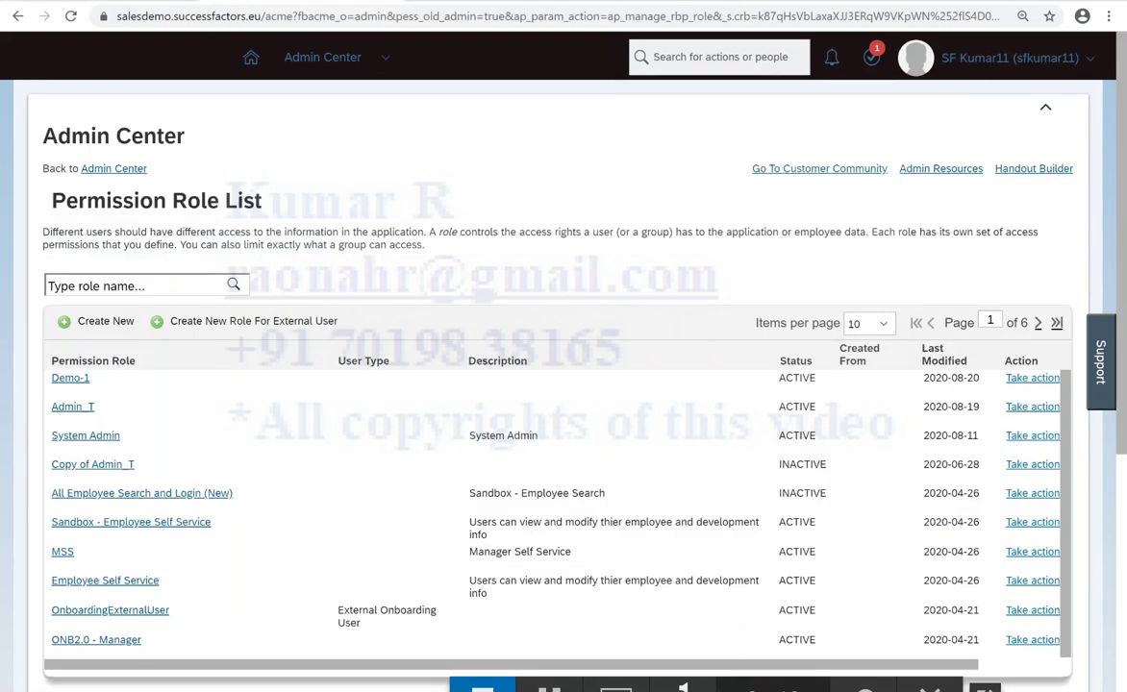
{"action": "left_click", "coordinate": [72, 406]}
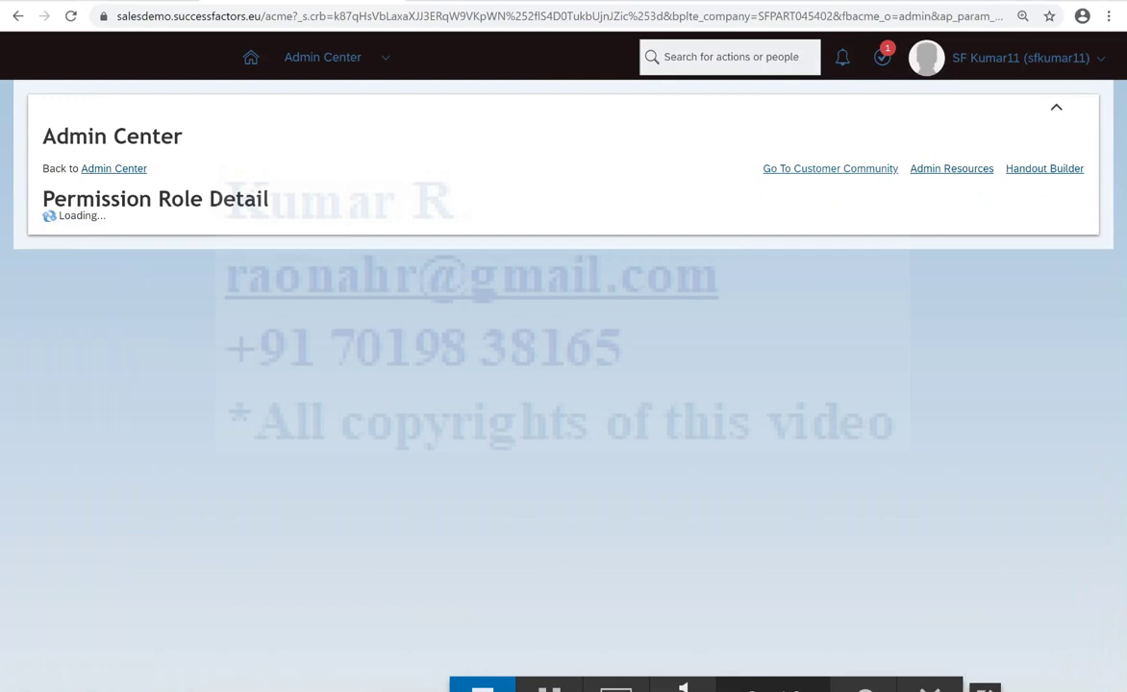
{"action": "key", "text": "alt+Tab"}
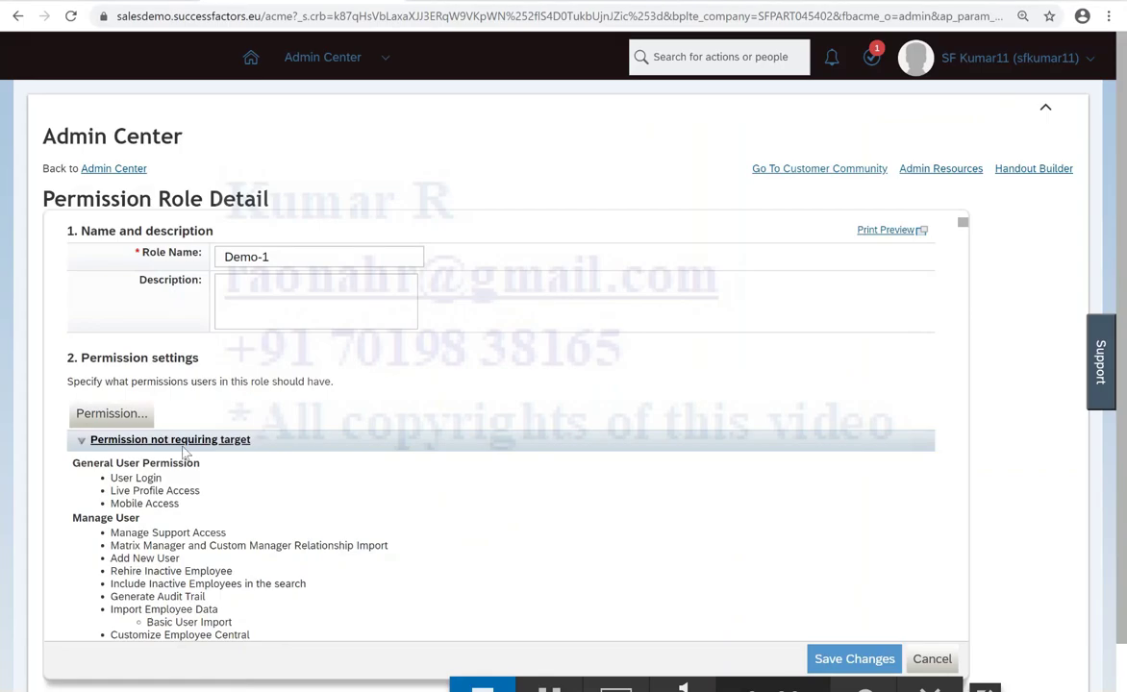
Open the Demo-1 role's permission settings and display the Manage Business Configuration permissions
{"action": "left_click", "coordinate": [112, 414]}
{"action": "scroll", "coordinate": [350, 421], "scroll_direction": "down", "scroll_amount": 10}
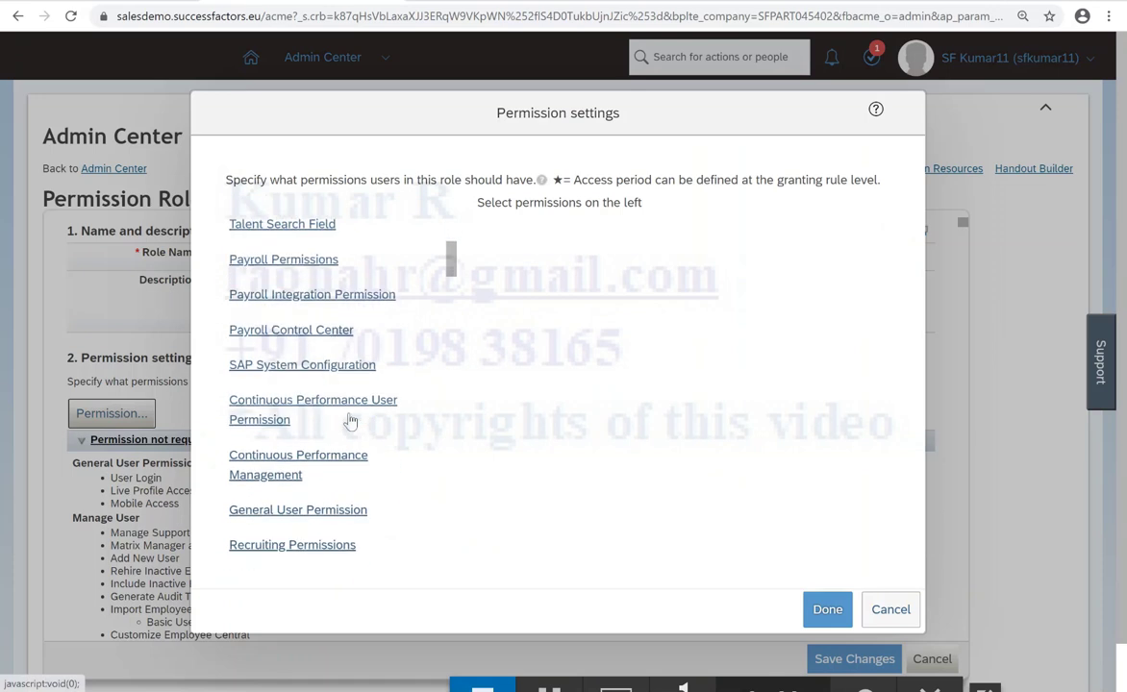
{"action": "scroll", "coordinate": [350, 421], "scroll_direction": "down", "scroll_amount": 6}
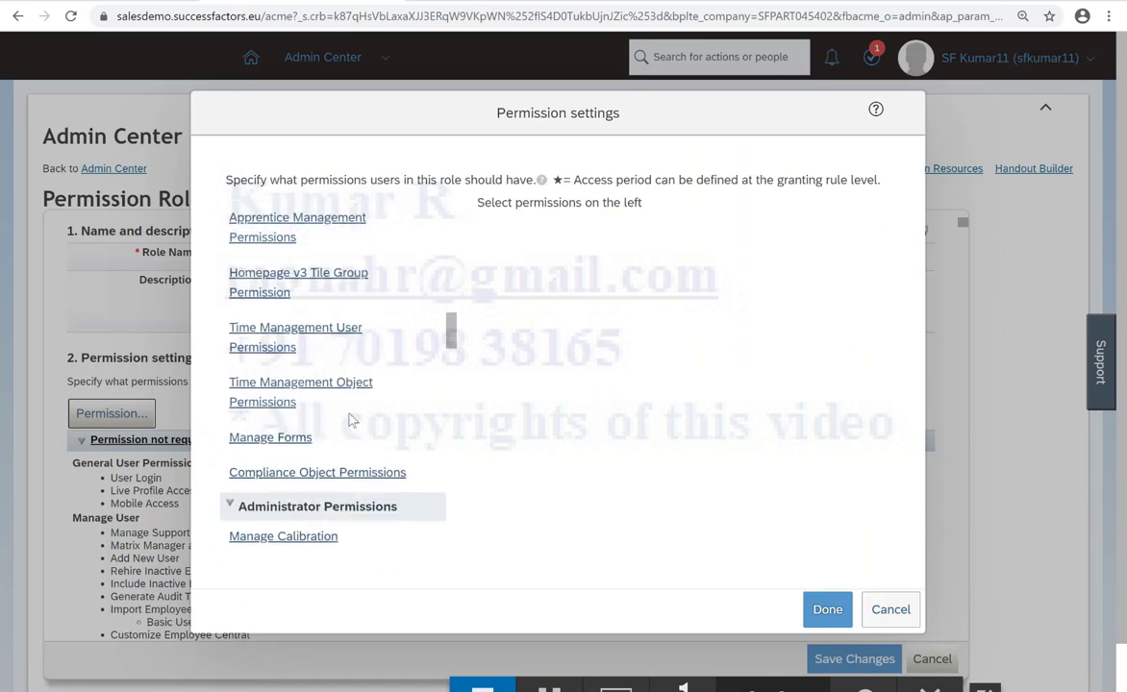
{"action": "scroll", "coordinate": [350, 421], "scroll_direction": "down", "scroll_amount": 10}
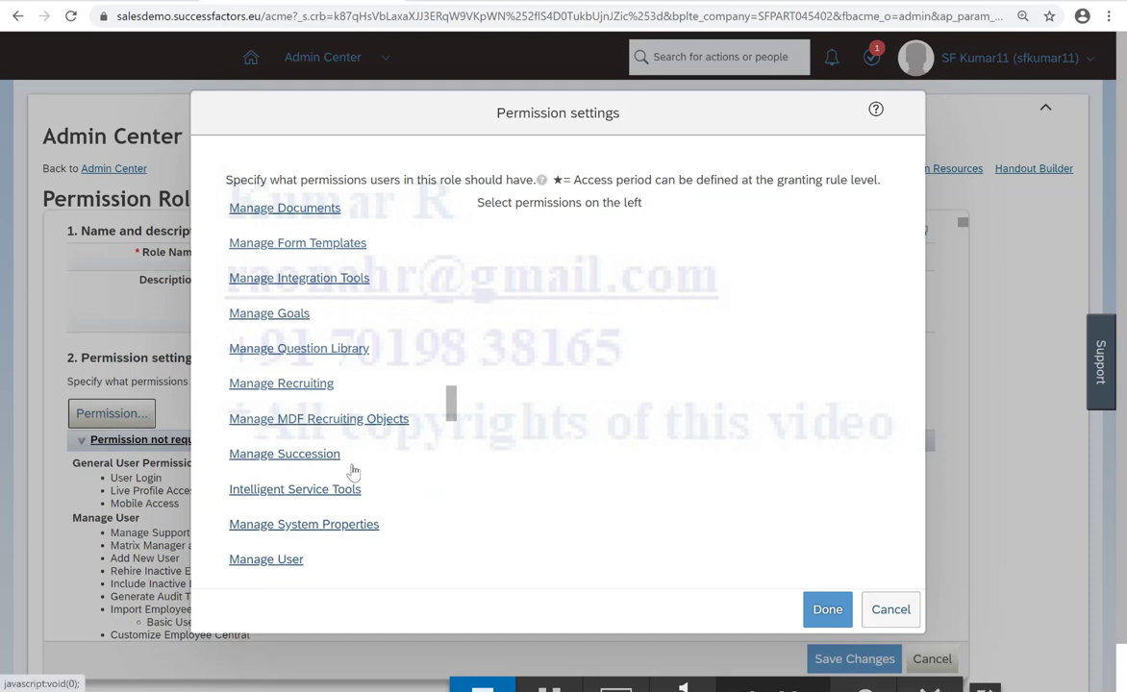
{"action": "scroll", "coordinate": [303, 365], "scroll_direction": "down", "scroll_amount": 5}
{"action": "left_click", "coordinate": [288, 493]}
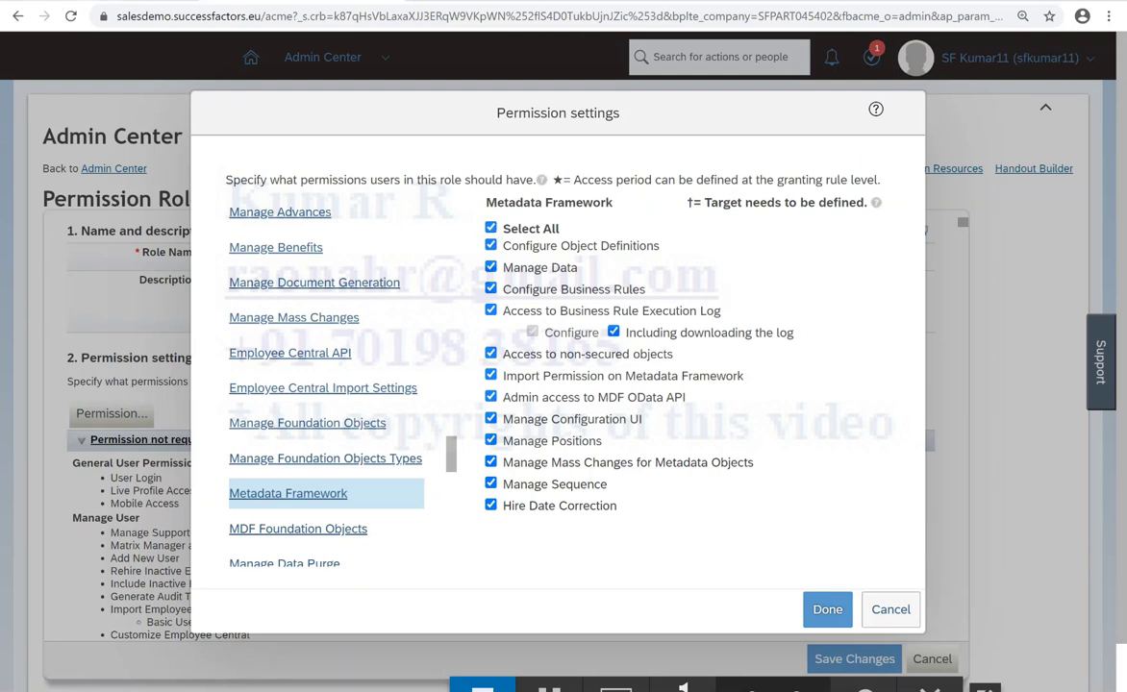
{"action": "scroll", "coordinate": [404, 460], "scroll_direction": "down", "scroll_amount": 2}
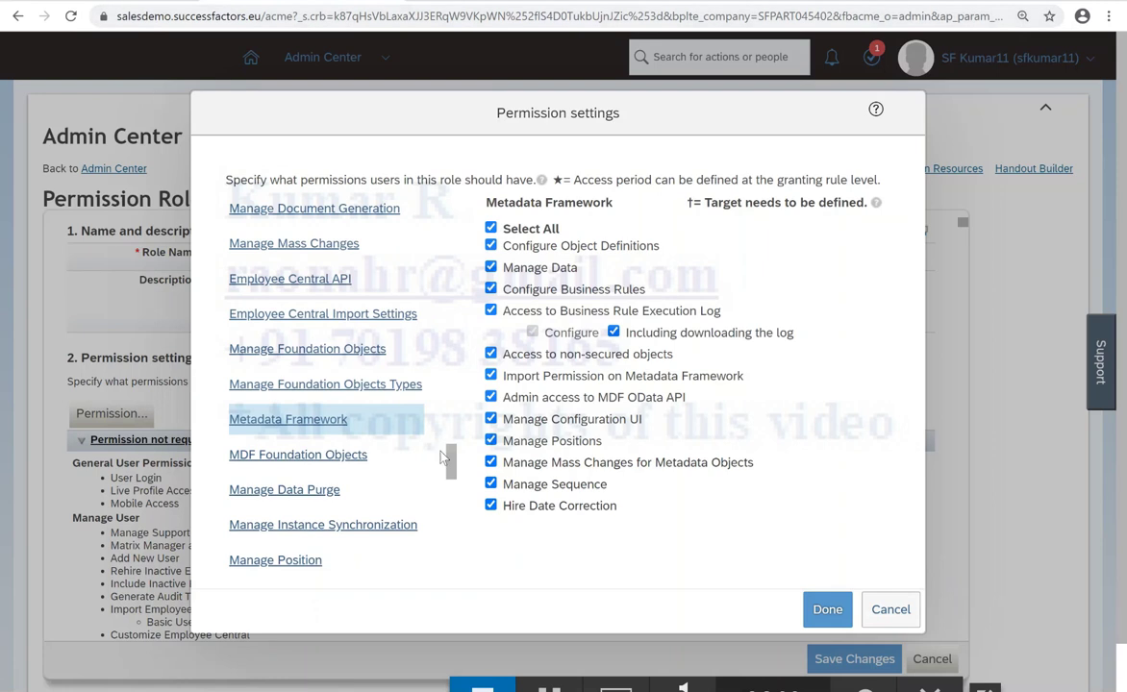
{"action": "scroll", "coordinate": [433, 452], "scroll_direction": "down", "scroll_amount": 5}
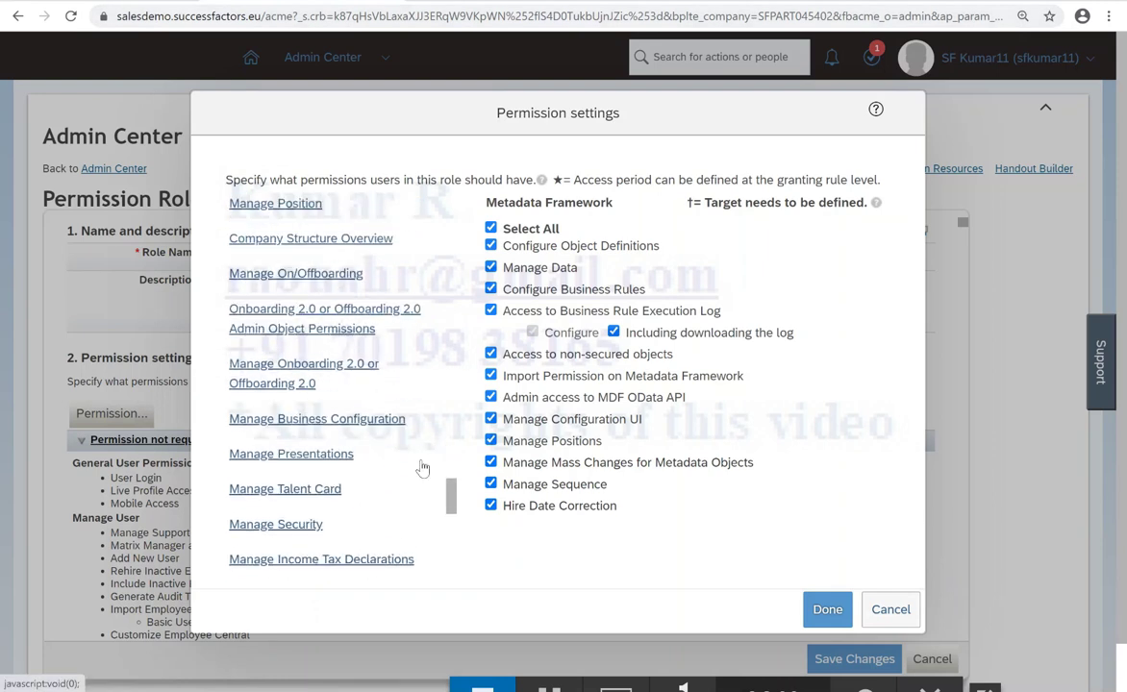
{"action": "scroll", "coordinate": [422, 468], "scroll_direction": "down", "scroll_amount": 1}
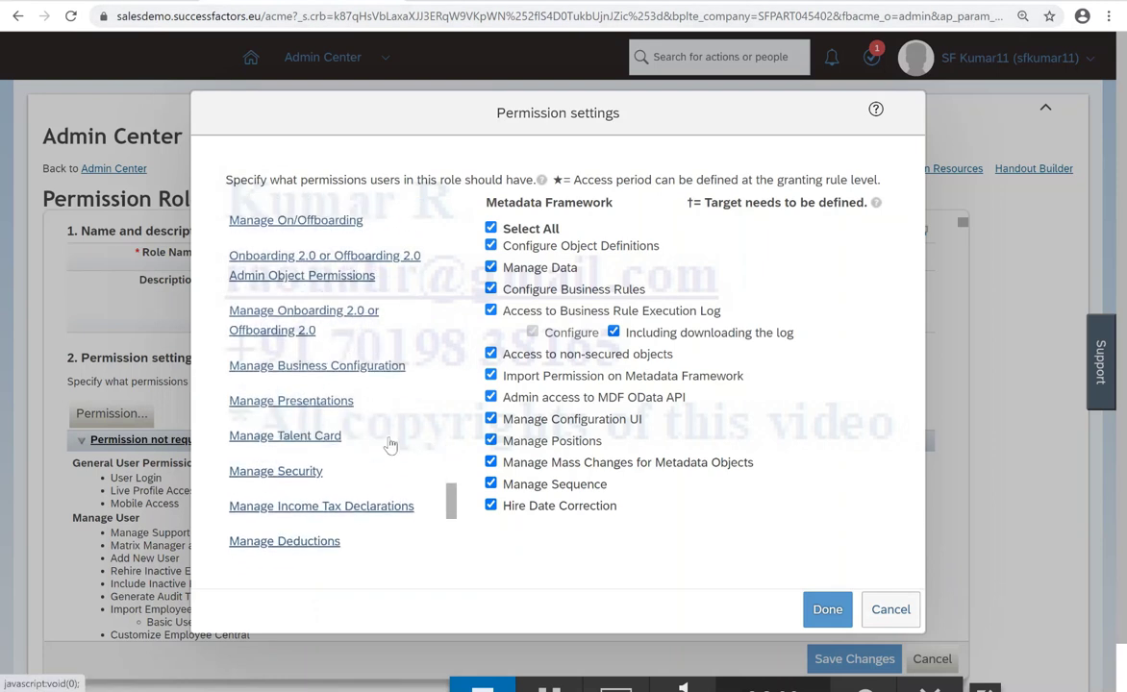
{"action": "left_click", "coordinate": [297, 366]}
Remove the View, Edit and Import/Export permissions for Background Element and save the Demo-1 role
{"action": "left_click", "coordinate": [560, 268]}
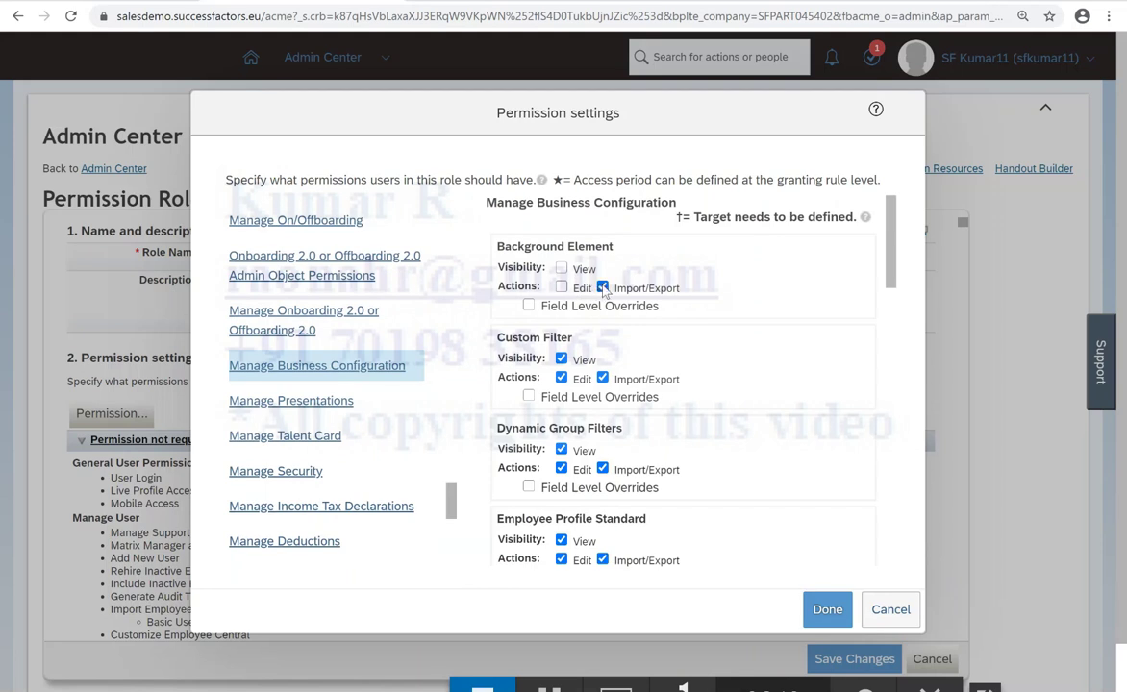
{"action": "left_click", "coordinate": [603, 287]}
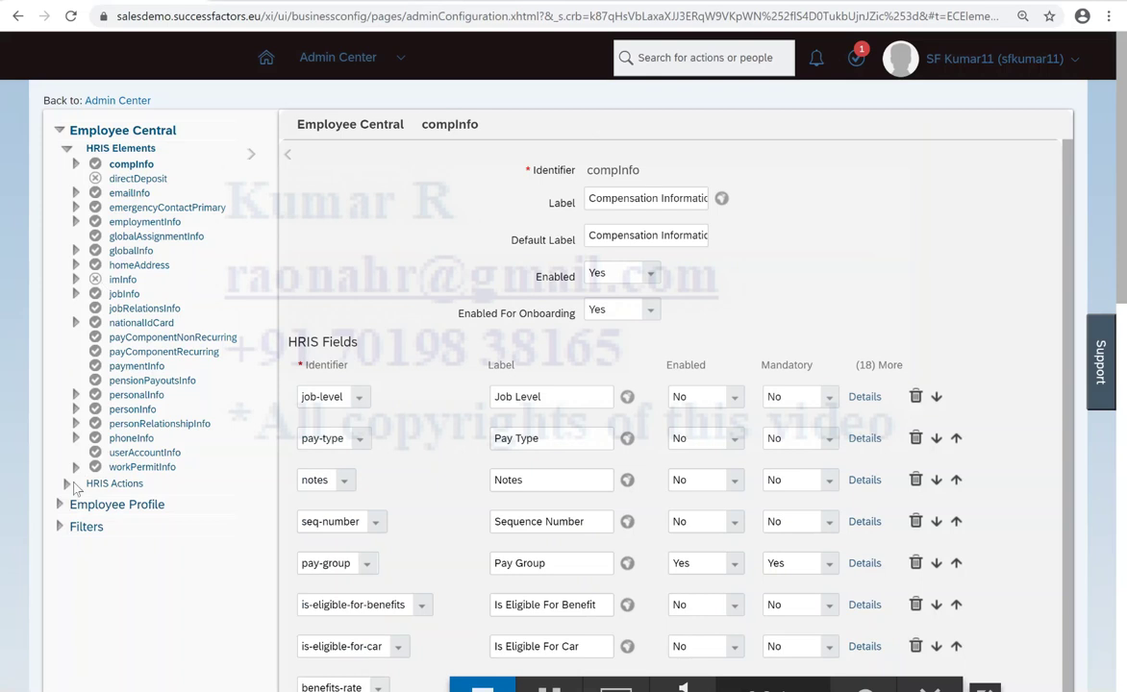
{"action": "left_click", "coordinate": [61, 505]}
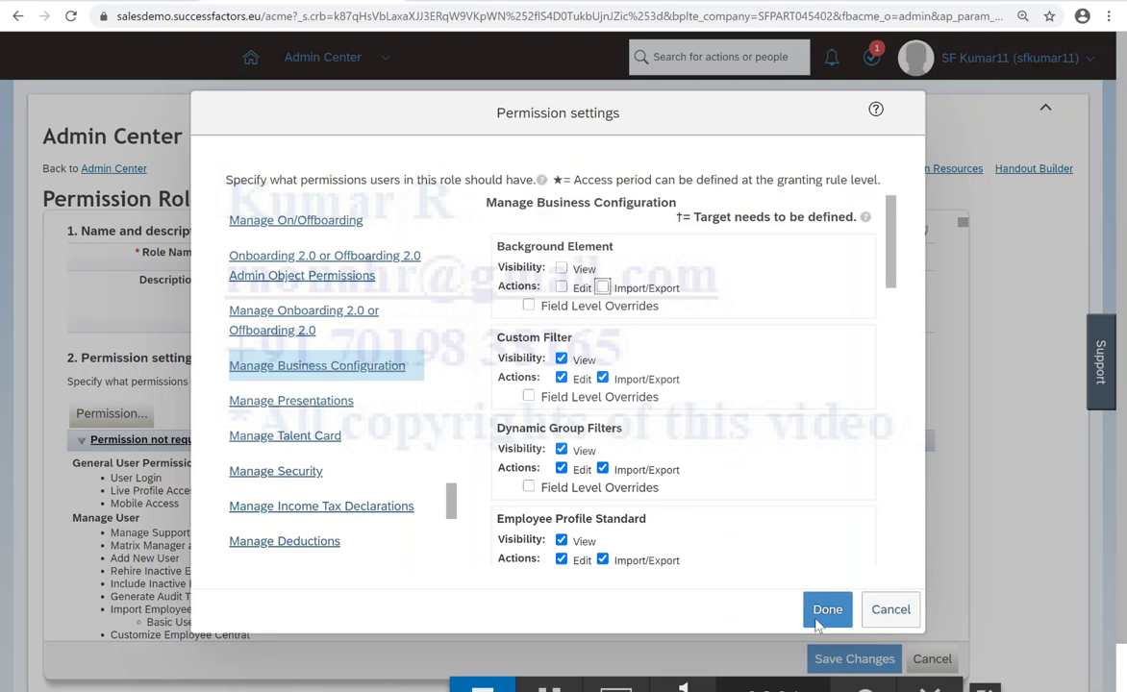
{"action": "left_click", "coordinate": [824, 612]}
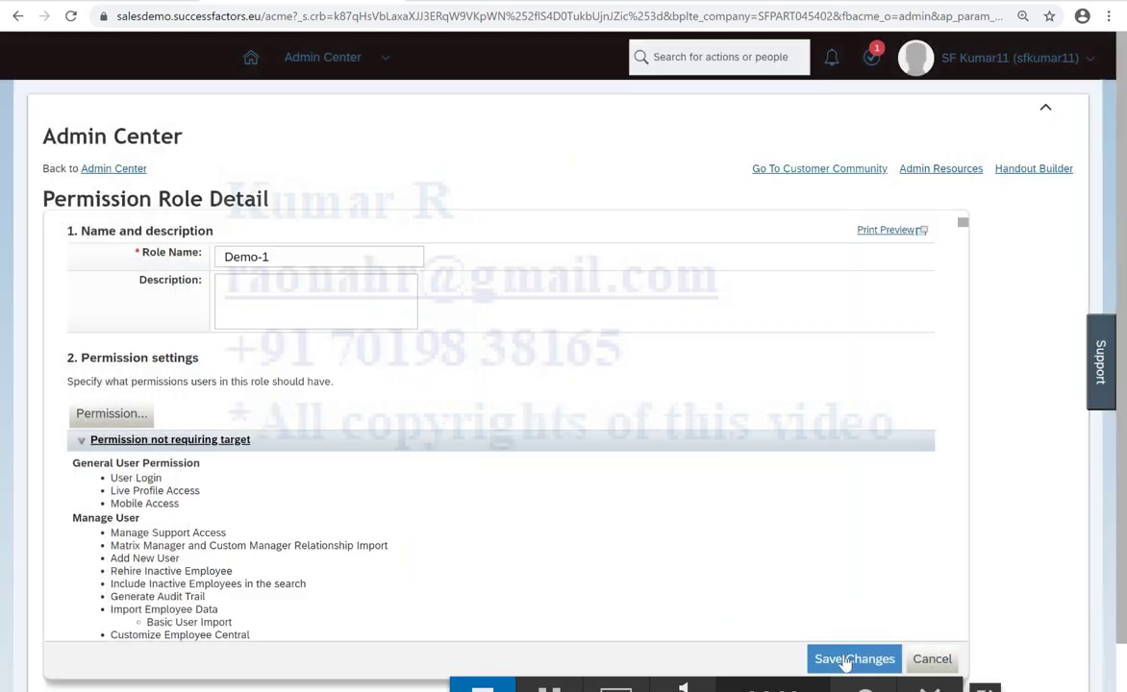
{"action": "left_click", "coordinate": [839, 659]}
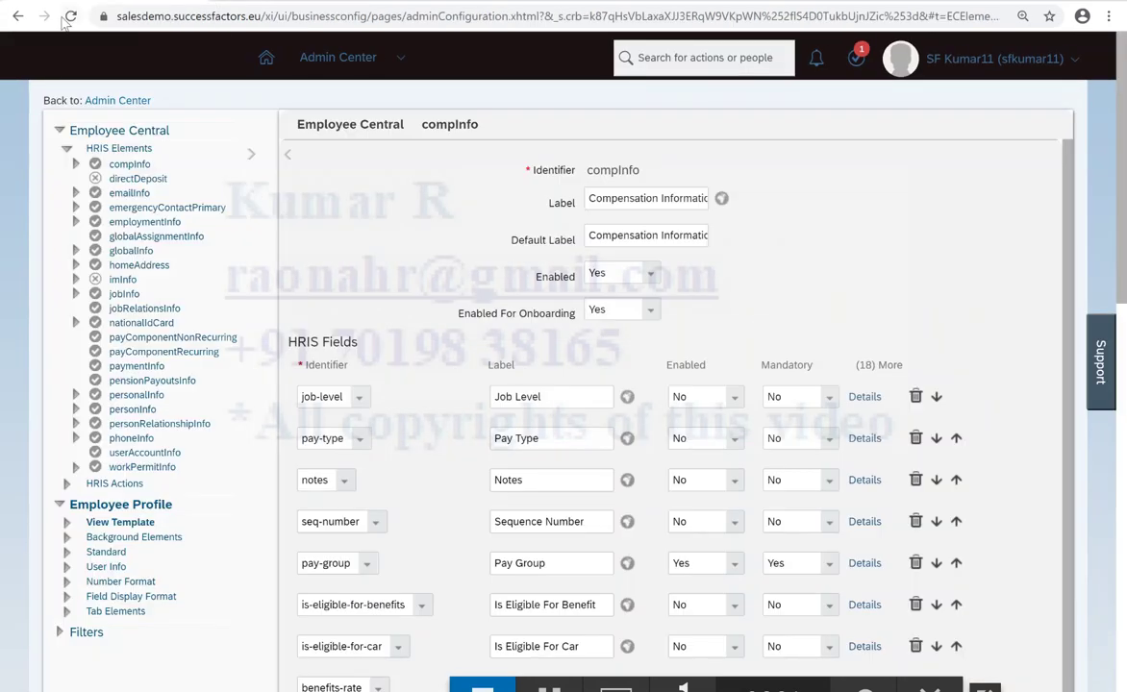
Reload the Business Configuration page and check access to the awards background element under Employee Profile
{"action": "left_click", "coordinate": [69, 17]}
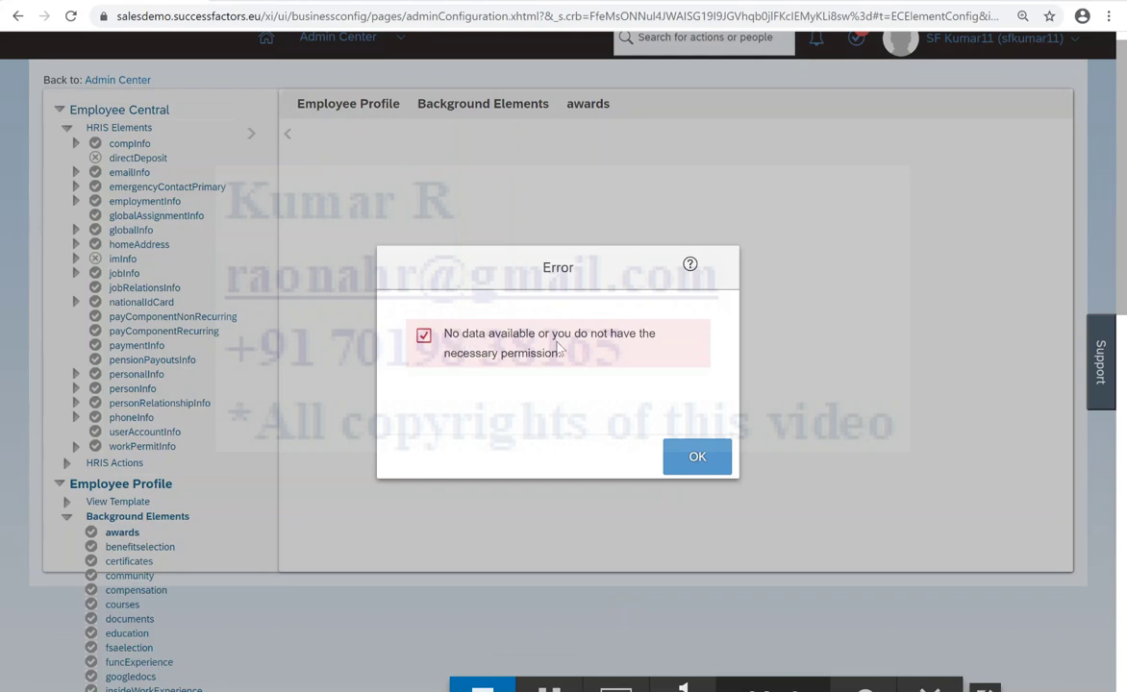
{"action": "left_click", "coordinate": [696, 458]}
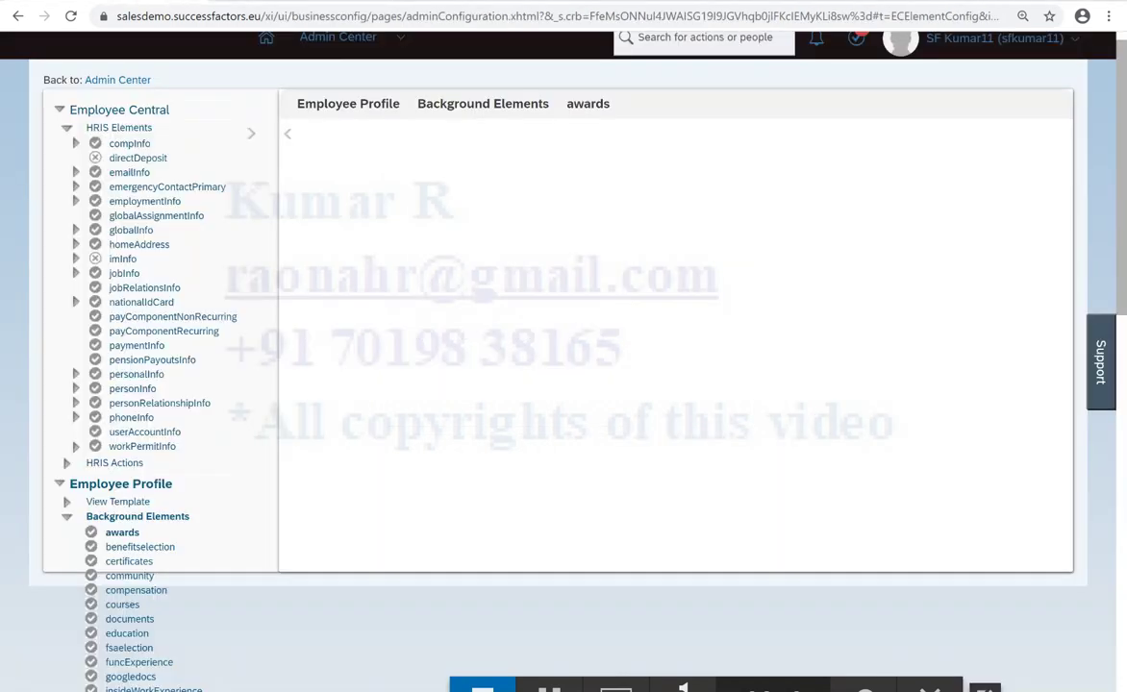
Duplicate the Business Configuration page, reload the copy and go to Admin Center from it
{"action": "right_click", "coordinate": [135, 6]}
{"action": "left_click", "coordinate": [181, 63]}
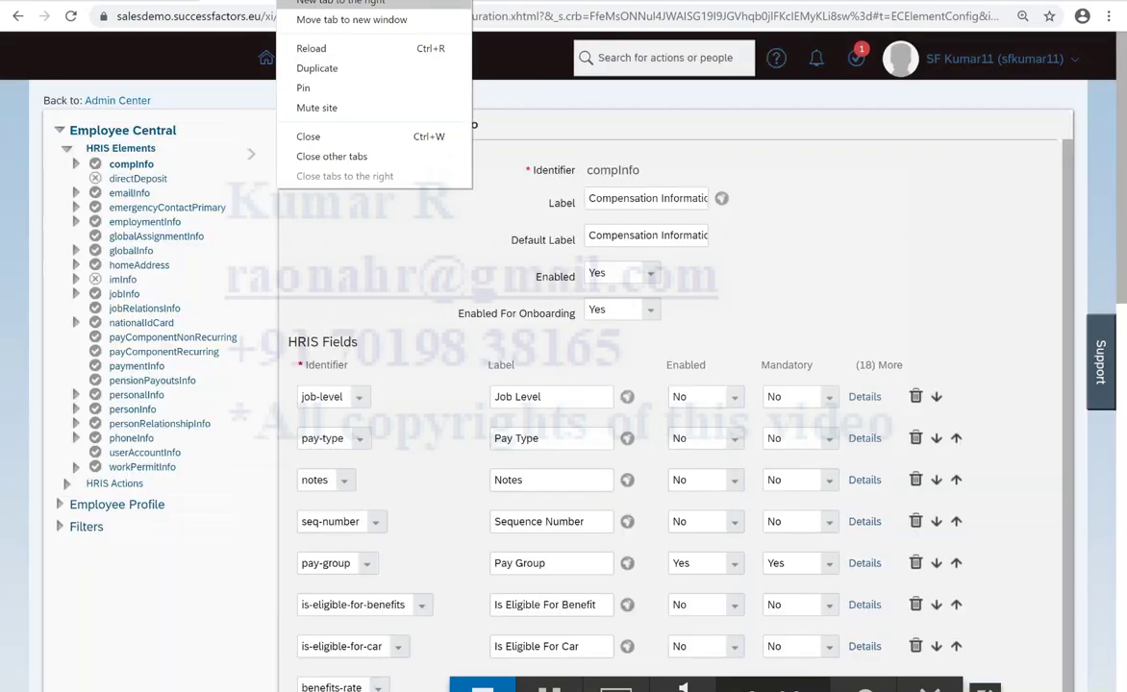
{"action": "left_click", "coordinate": [311, 49]}
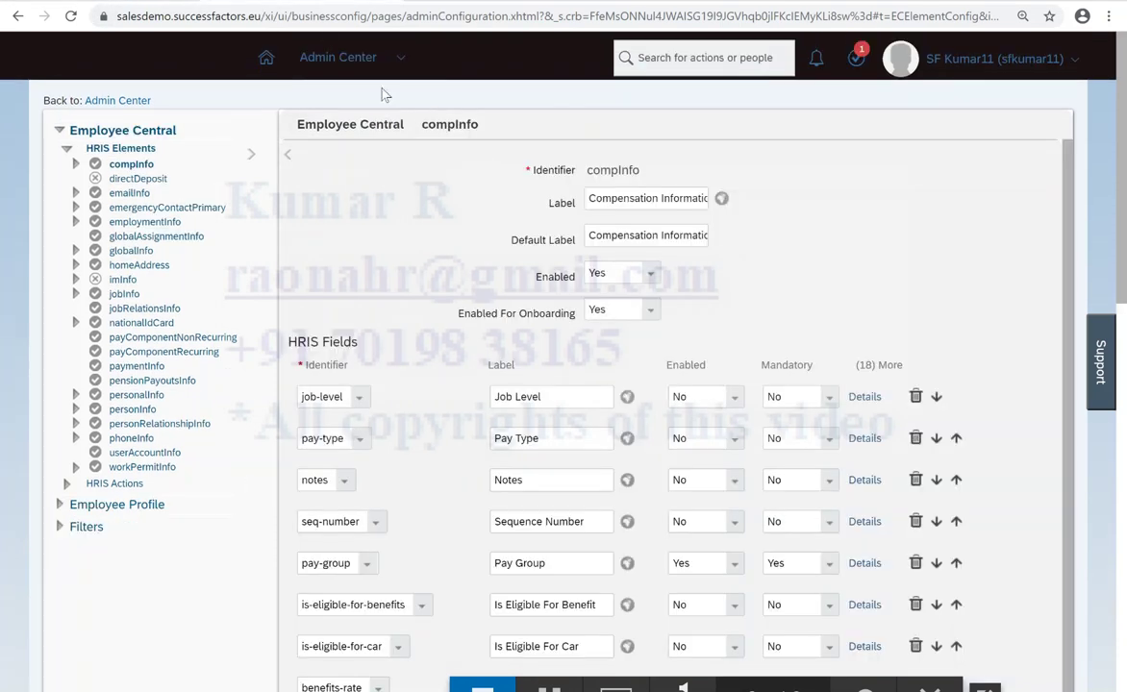
{"action": "left_click", "coordinate": [383, 60]}
{"action": "left_click", "coordinate": [353, 184]}
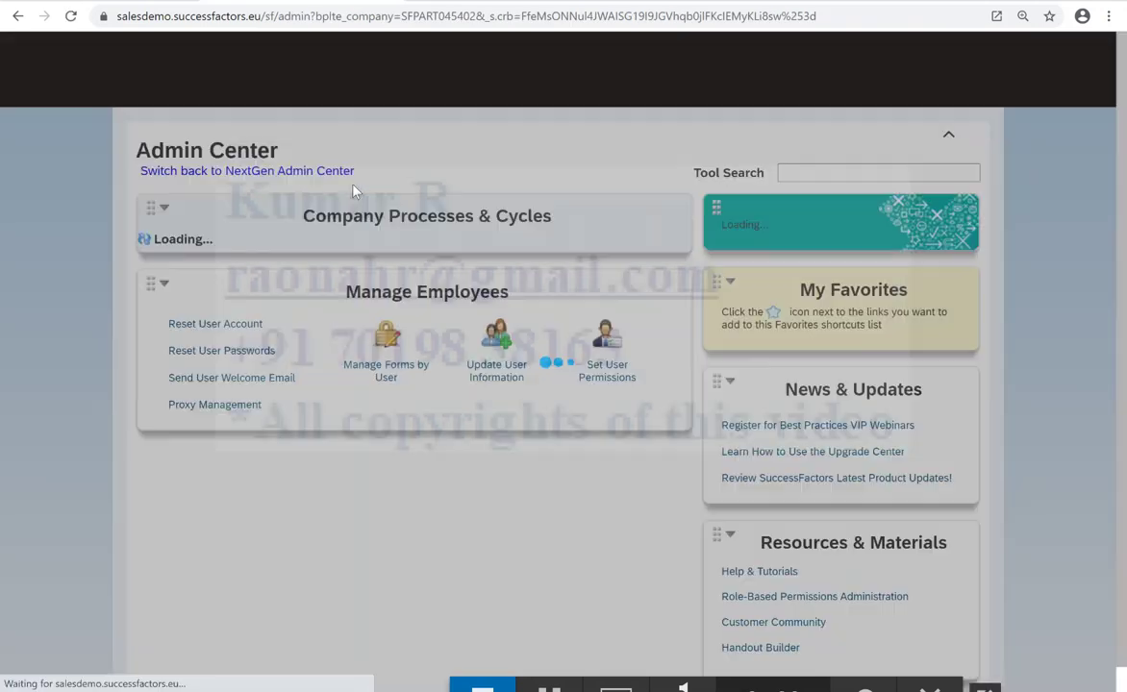
Open the Demo-1 role from the permission roles list and bring up its Manage Business Configuration permissions
{"action": "scroll", "coordinate": [608, 413], "scroll_direction": "down", "scroll_amount": 2}
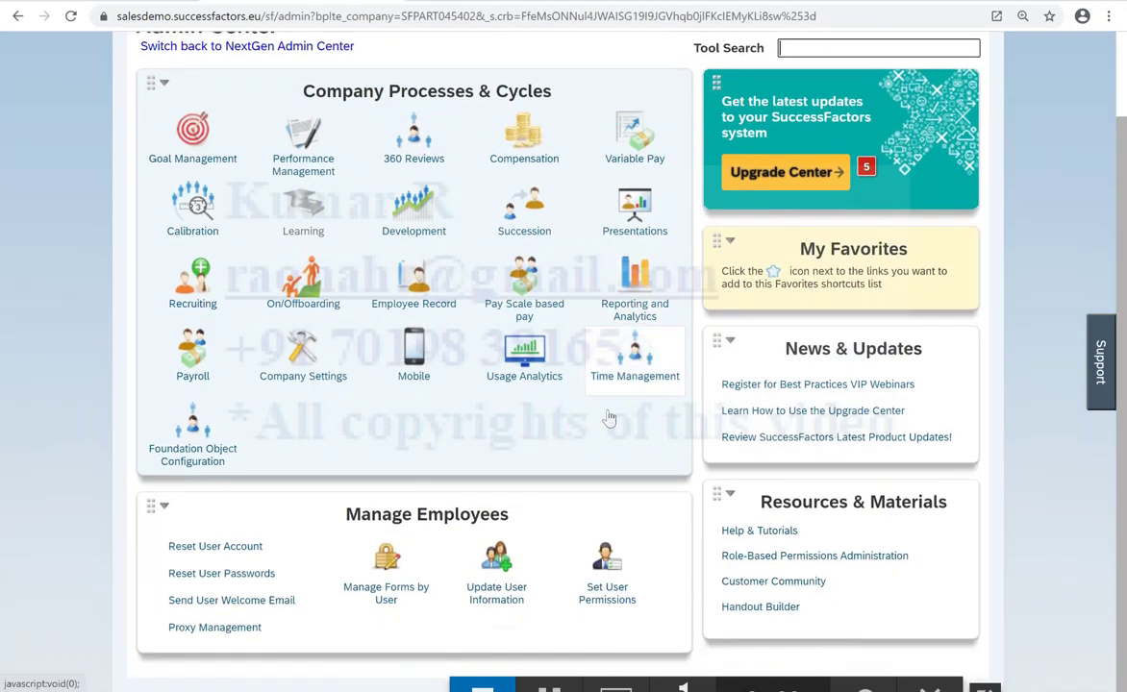
{"action": "left_click", "coordinate": [607, 561]}
{"action": "scroll", "coordinate": [634, 637], "scroll_direction": "down", "scroll_amount": 1}
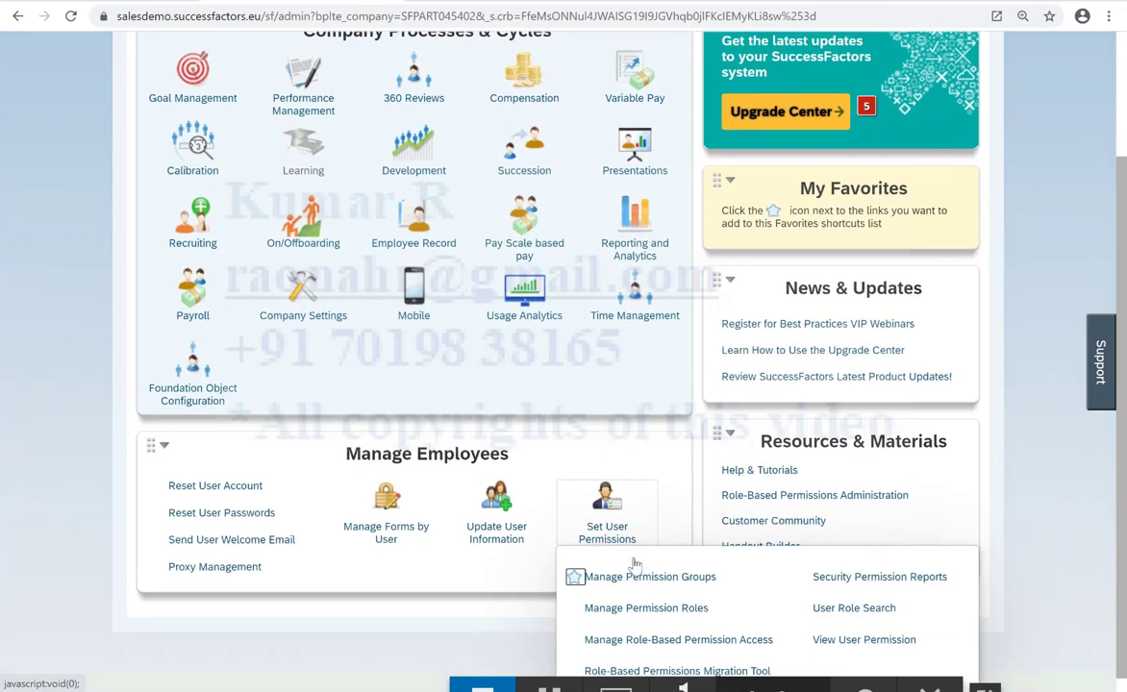
{"action": "left_click", "coordinate": [646, 660]}
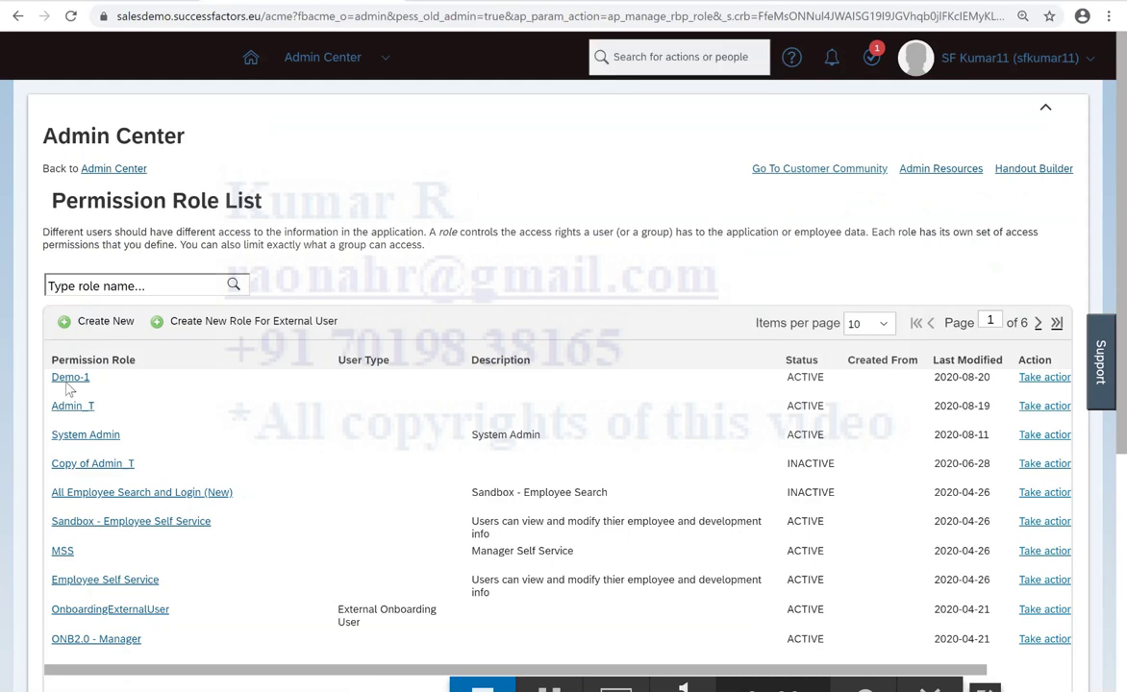
{"action": "left_click", "coordinate": [68, 384]}
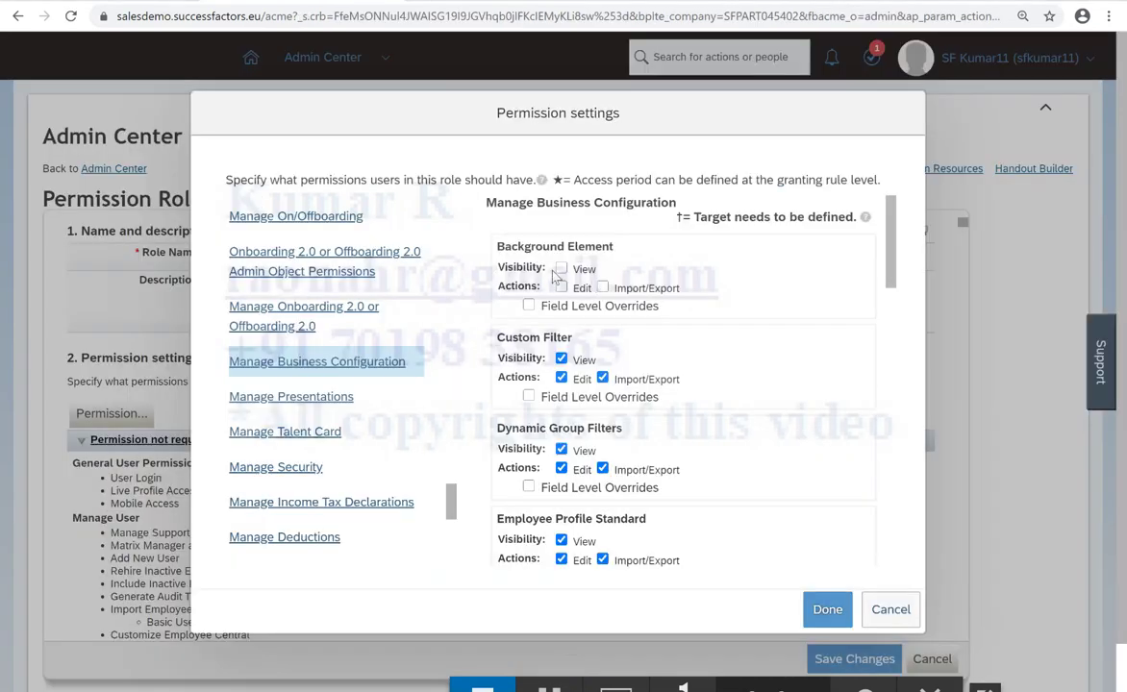
Grant View, Edit and Import/Export permissions for Background Element
{"action": "left_click", "coordinate": [561, 269]}
{"action": "left_click", "coordinate": [561, 286]}
{"action": "left_click", "coordinate": [602, 287]}
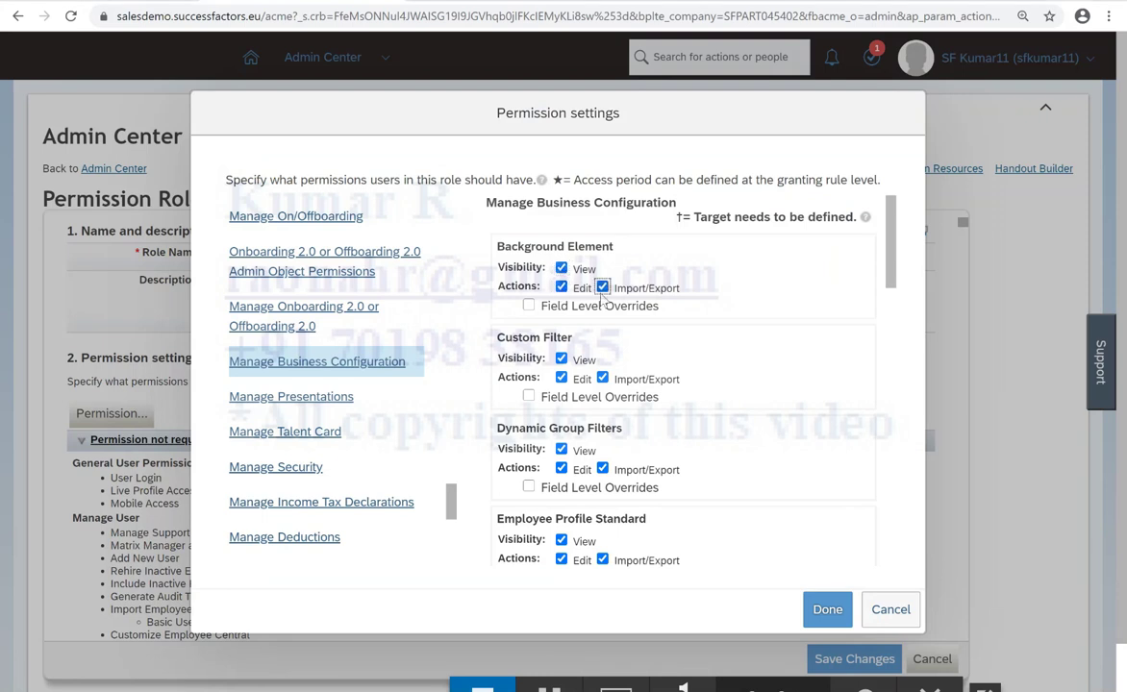
Confirm the Demo-1 role's Manage Business Configuration permission settings and reload the Business Configuration page
{"action": "left_click", "coordinate": [829, 614]}
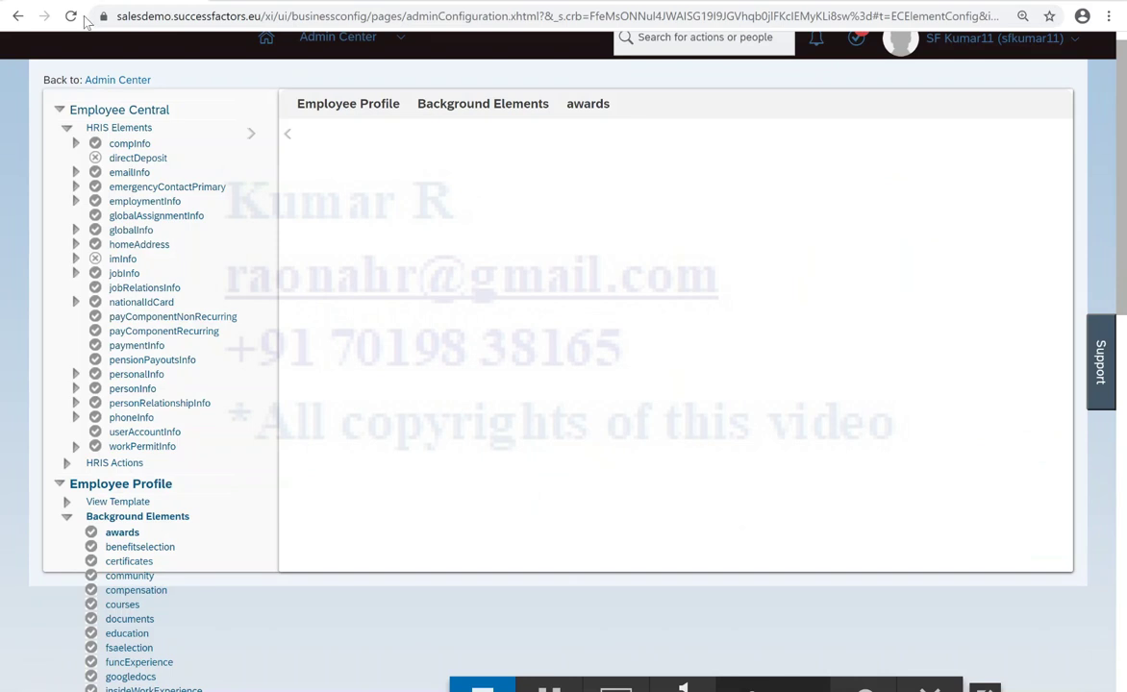
{"action": "left_click", "coordinate": [74, 17]}
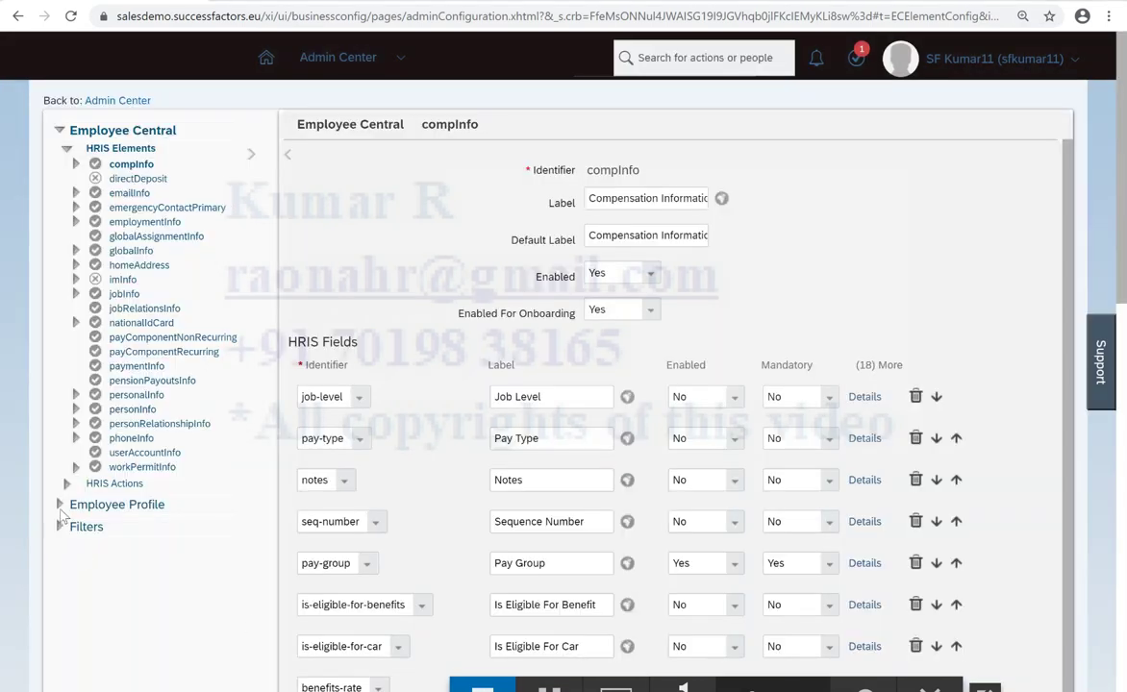
Open the awards background element under Employee Profile and look through its data fields, rating fields and element permissions
{"action": "left_click", "coordinate": [60, 505]}
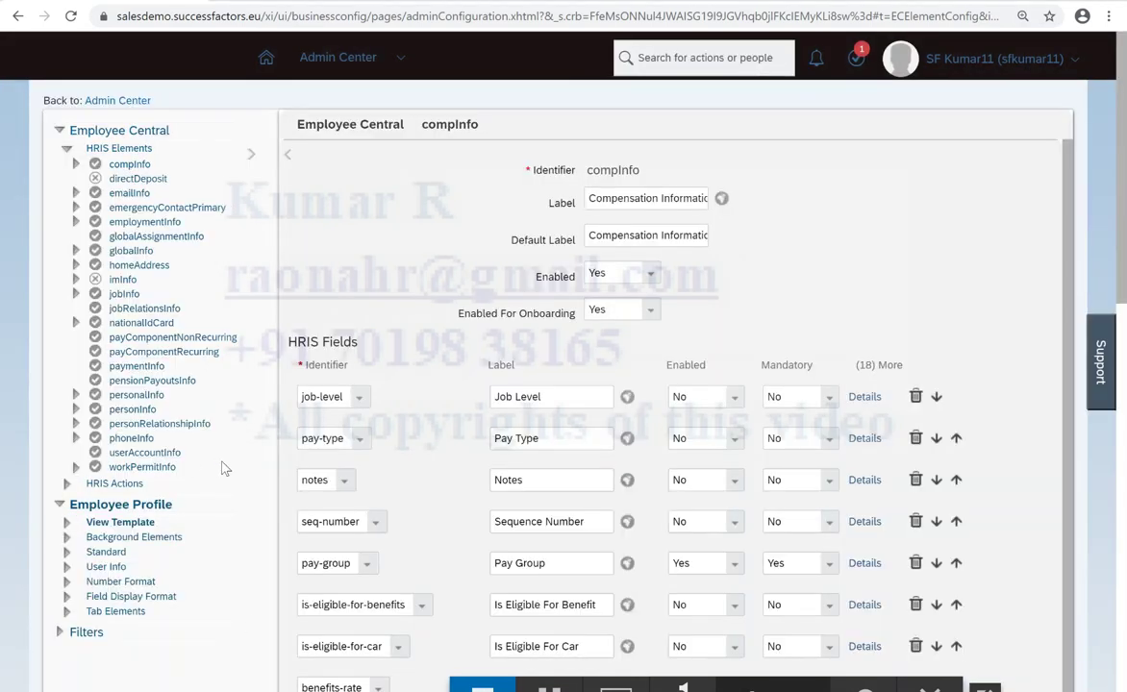
{"action": "left_click", "coordinate": [67, 537]}
{"action": "left_click", "coordinate": [120, 555]}
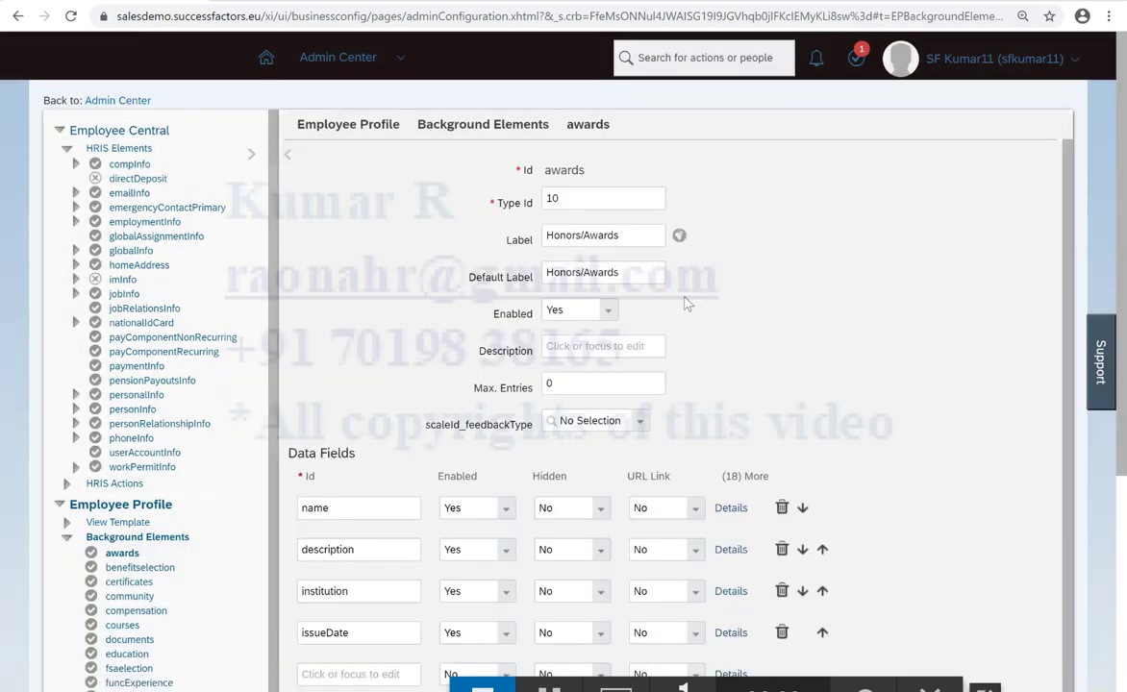
{"action": "scroll", "coordinate": [398, 321], "scroll_direction": "down", "scroll_amount": 3}
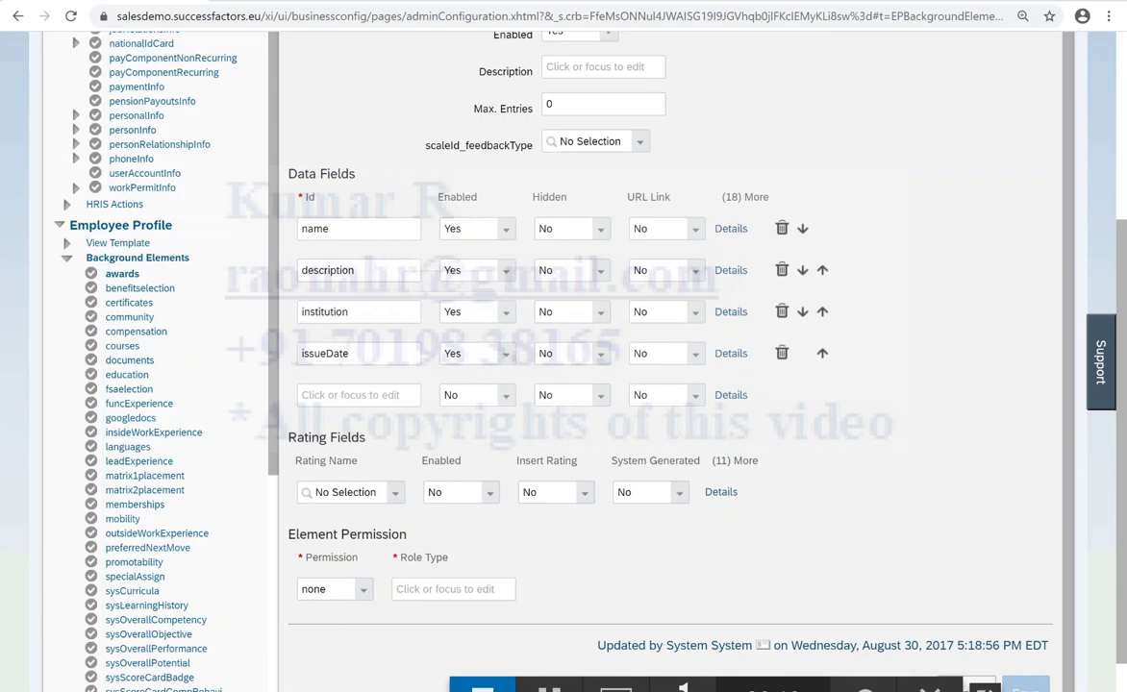
Review the handwritten configuration outline on the whiteboard, from provisioning to people profile, and switch to the Workbook folder in File Explorer
{"action": "left_click", "coordinate": [385, 689]}
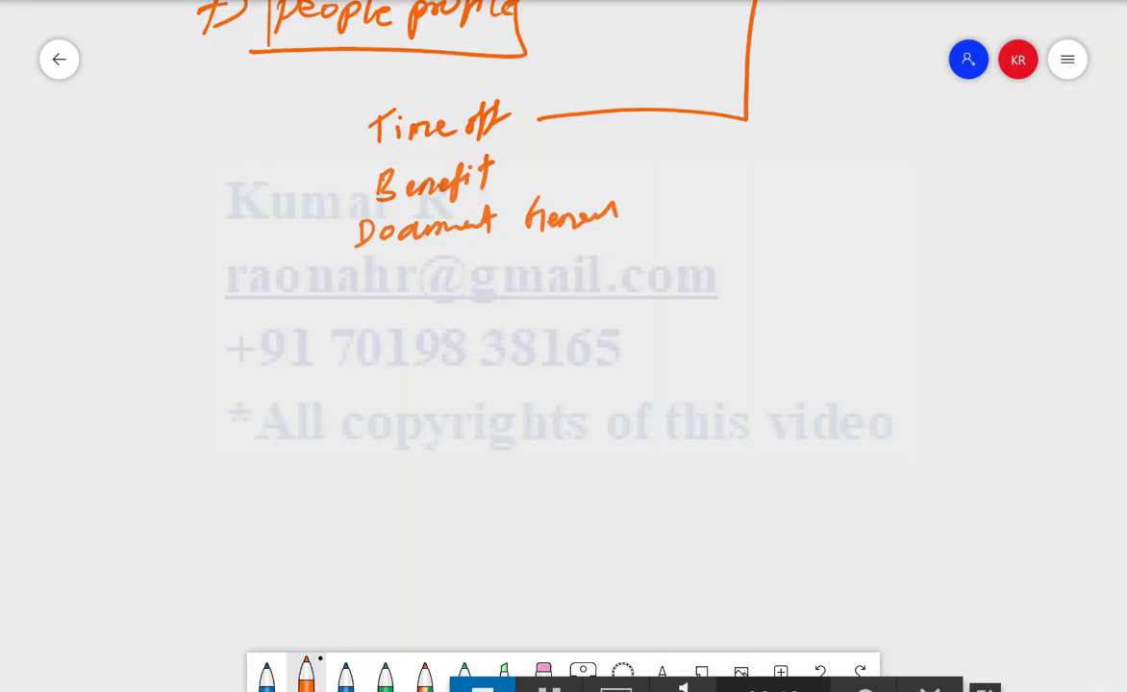
{"action": "scroll", "coordinate": [385, 111], "scroll_direction": "up", "scroll_amount": 5}
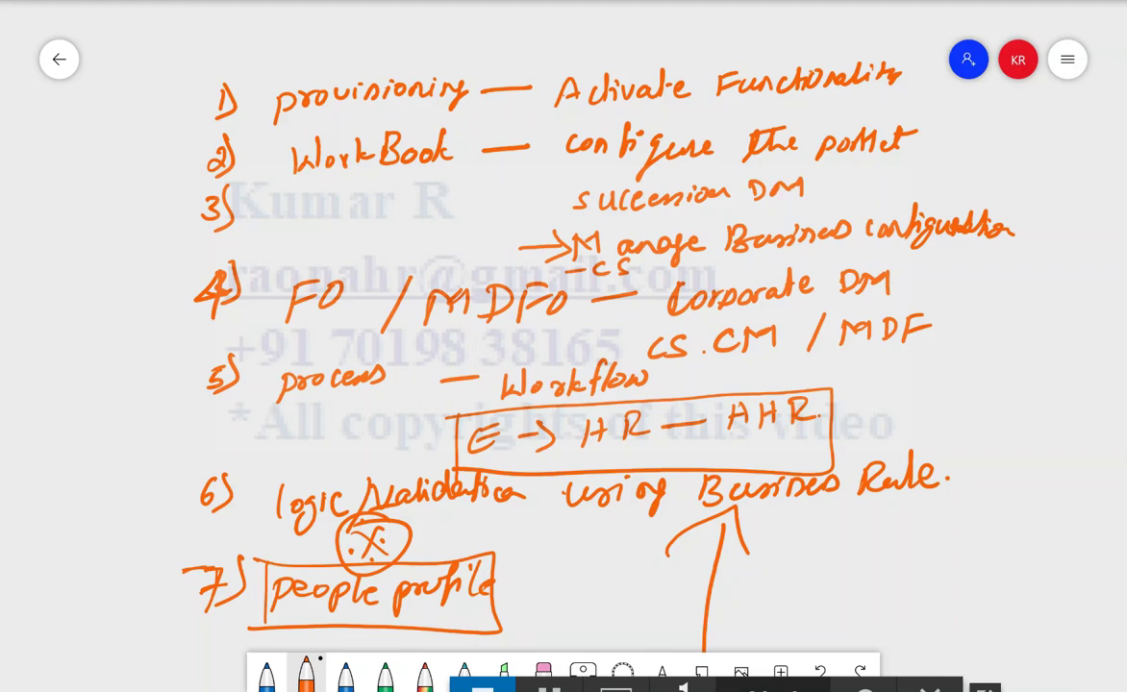
{"action": "left_click", "coordinate": [549, 683]}
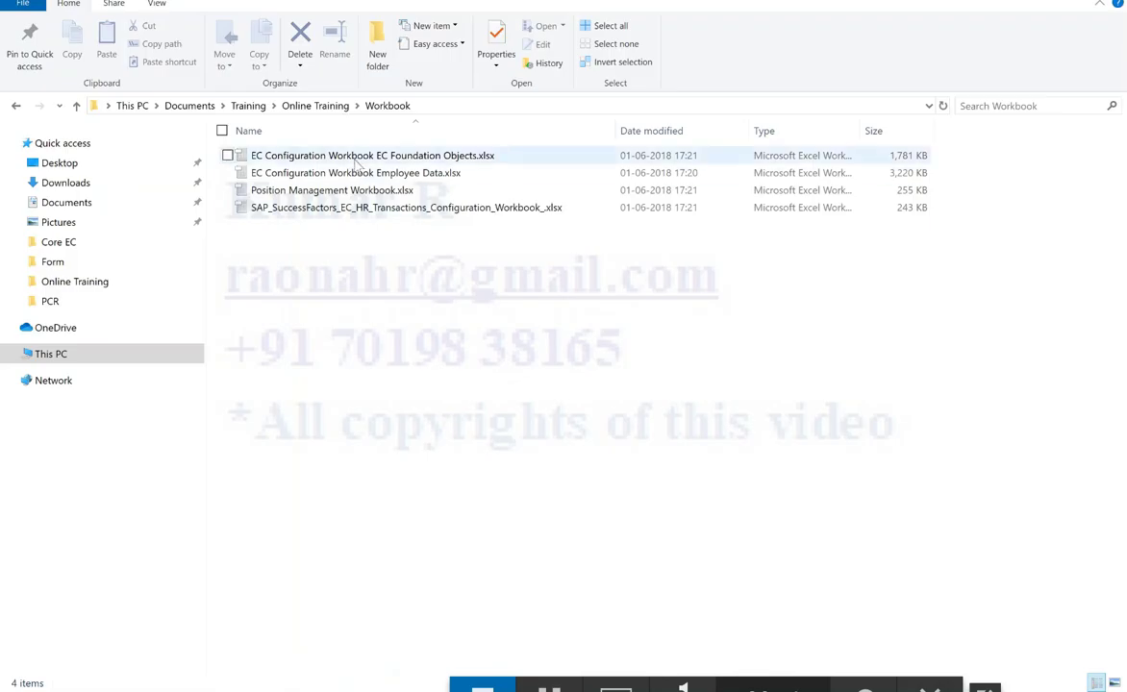